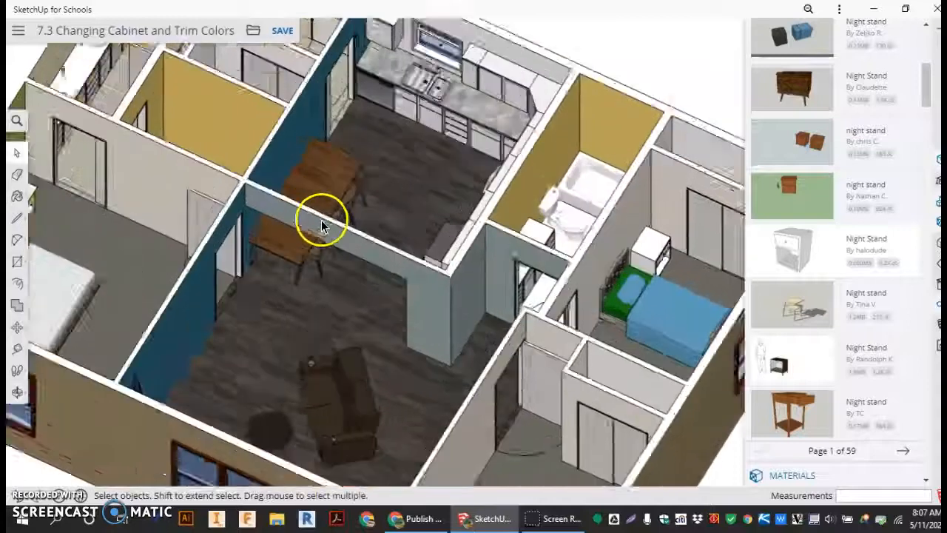
# Step: Examine the furniture layout in the living room, dining area and main bedroom from above
pyautogui.scroll(-4, 370, 248)
pyautogui.moveTo(409, 275); pyautogui.dragTo(291, 296, button='middle')
pyautogui.moveTo(437, 234); pyautogui.dragTo(311, 234, button='middle')
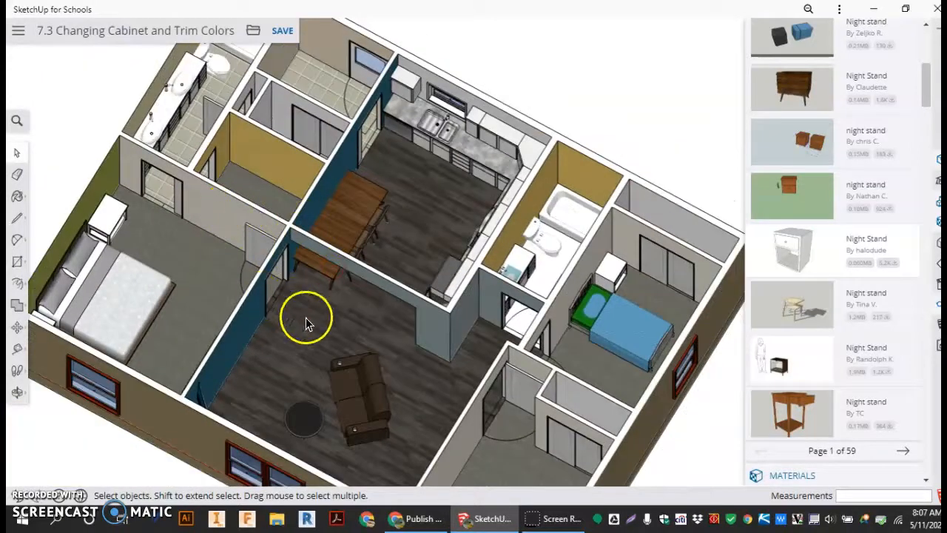
pyautogui.moveTo(306, 319); pyautogui.dragTo(92, 324, button='middle')
pyautogui.scroll(-4, 243, 345)
pyautogui.scroll(7, 159, 164)
pyautogui.moveTo(268, 166); pyautogui.dragTo(332, 274, button='middle')
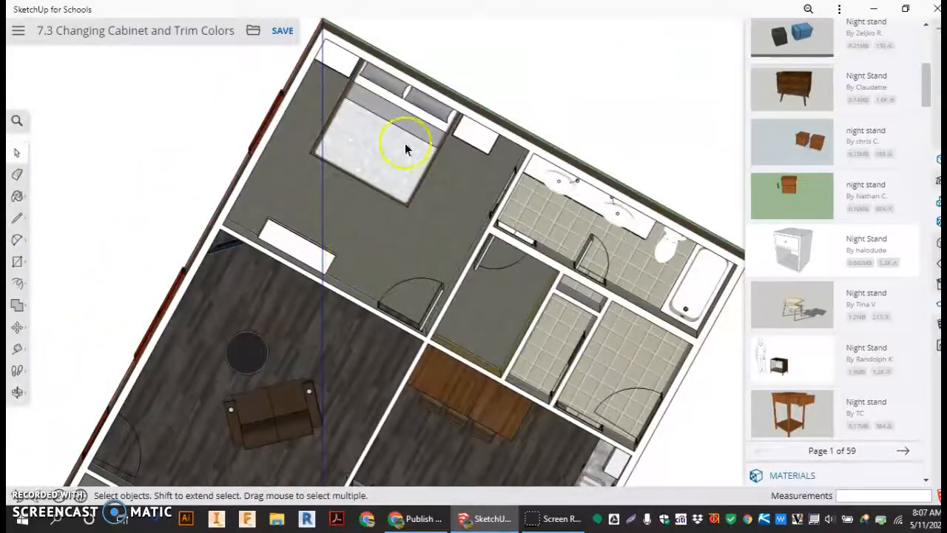
pyautogui.scroll(3, 405, 149)
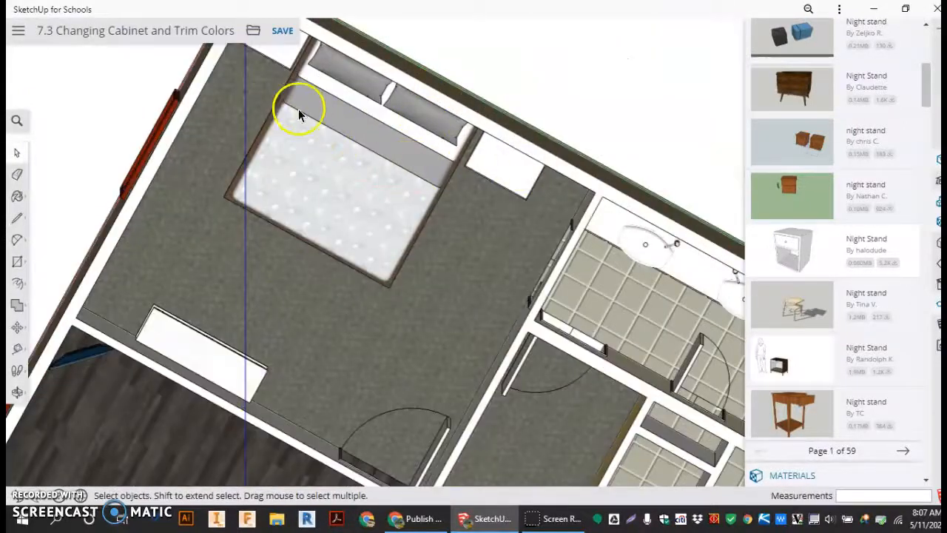
pyautogui.moveTo(348, 186); pyautogui.dragTo(158, 212, button='middle')
pyautogui.scroll(-2, 314, 120)
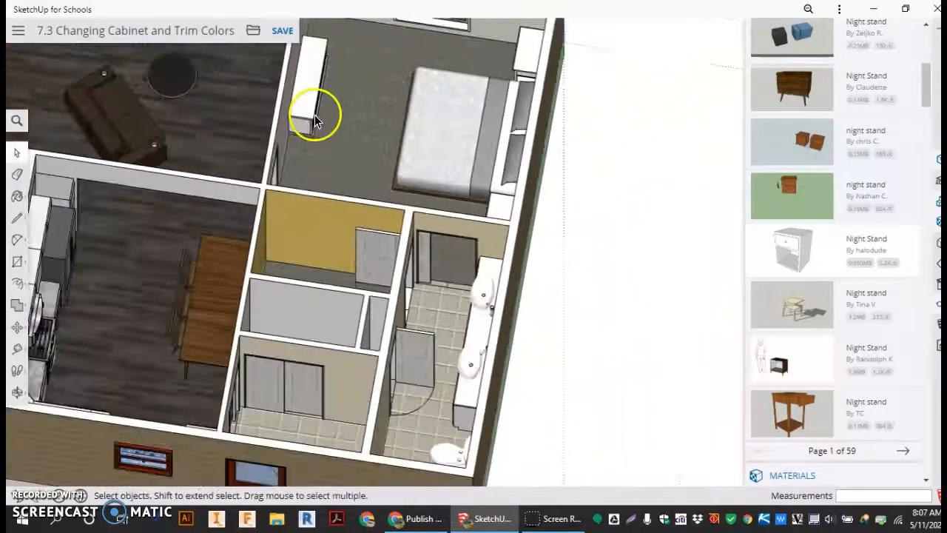
pyautogui.scroll(-5, 330, 136)
pyautogui.scroll(5, 254, 81)
pyautogui.moveTo(357, 171); pyautogui.dragTo(545, 205, button='middle')
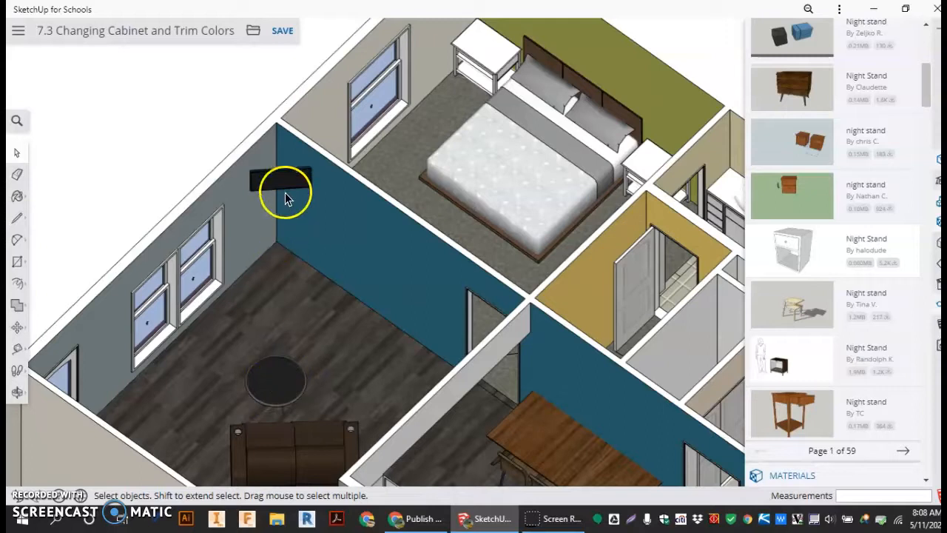
# Step: Examine the small bedroom with the single bed and the neighbouring empty bedroom
pyautogui.scroll(-8, 266, 367)
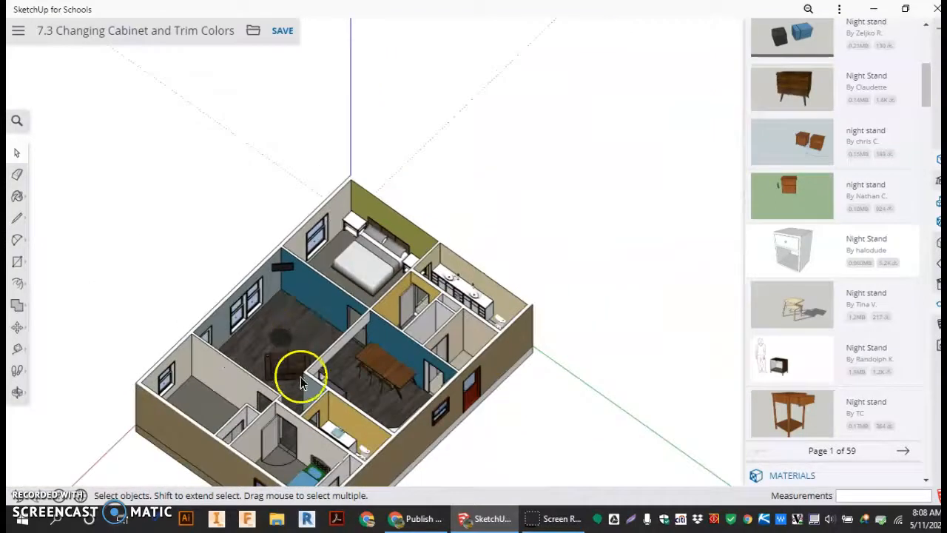
pyautogui.moveTo(299, 455); pyautogui.dragTo(663, 355, button='middle')
pyautogui.scroll(-4, 498, 425)
pyautogui.moveTo(513, 385); pyautogui.dragTo(566, 462, button='middle')
pyautogui.scroll(6, 523, 432)
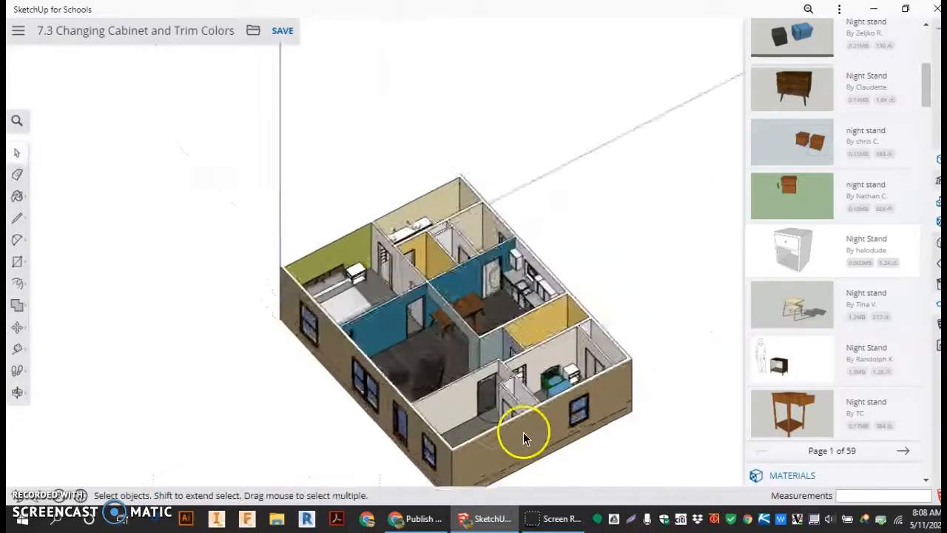
pyautogui.scroll(4, 673, 374)
pyautogui.moveTo(637, 343); pyautogui.dragTo(462, 447, button='middle')
pyautogui.scroll(4, 459, 444)
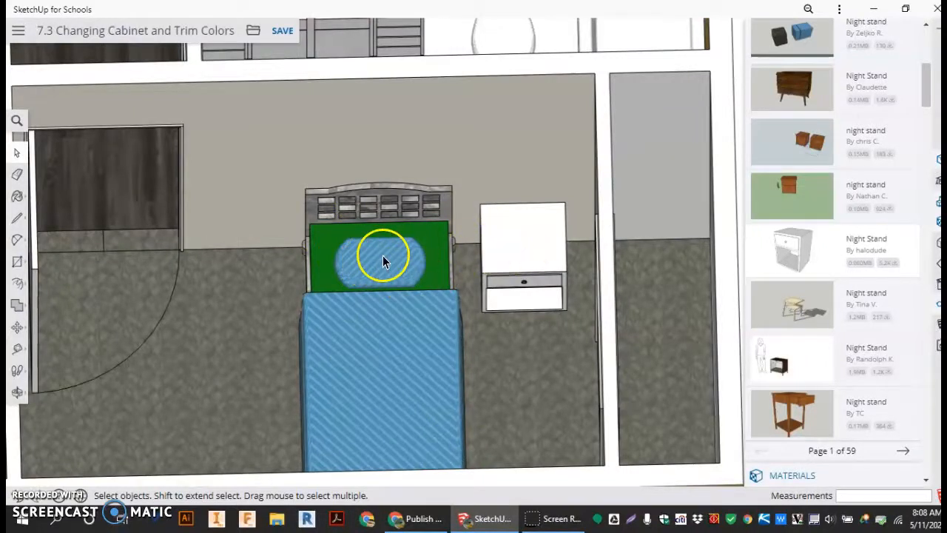
pyautogui.scroll(-10, 385, 264)
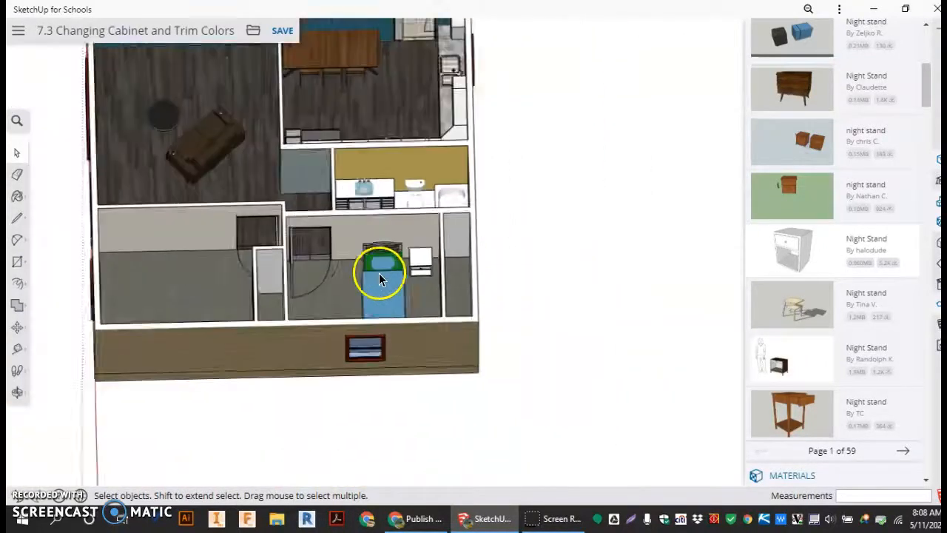
pyautogui.moveTo(229, 283); pyautogui.dragTo(305, 366, button='middle')
pyautogui.scroll(4, 289, 373)
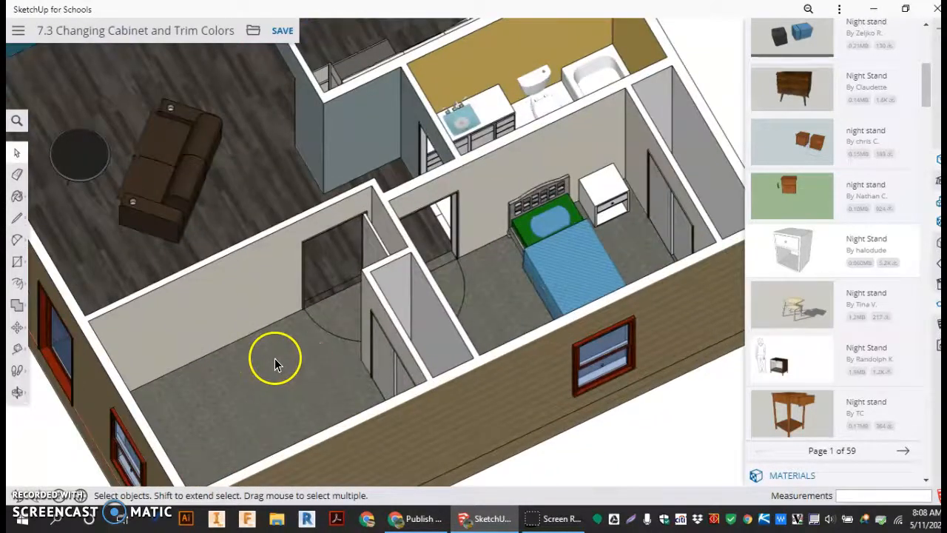
pyautogui.moveTo(225, 392); pyautogui.dragTo(140, 447, button='middle')
pyautogui.scroll(4, 225, 307)
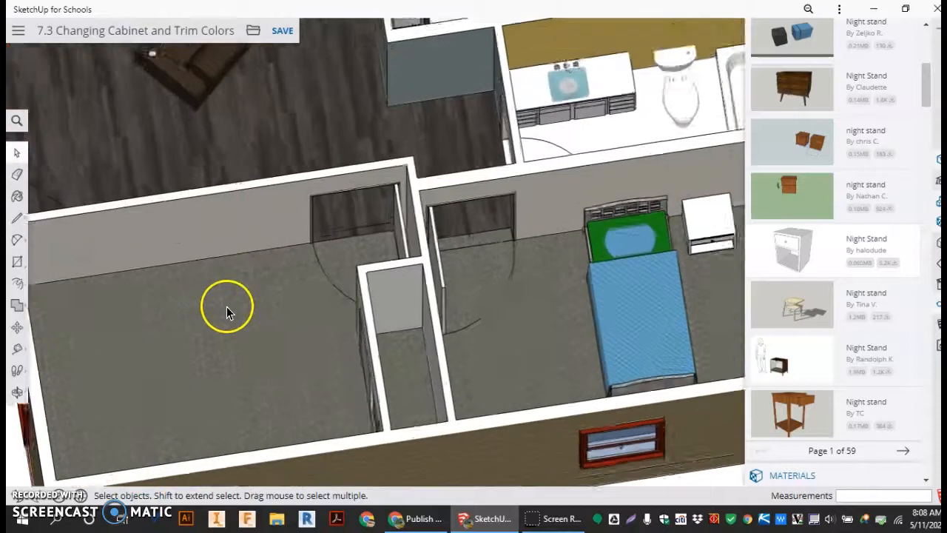
# Step: Open the display settings and examine the empty corner bedroom
pyautogui.scroll(5, 830, 189)
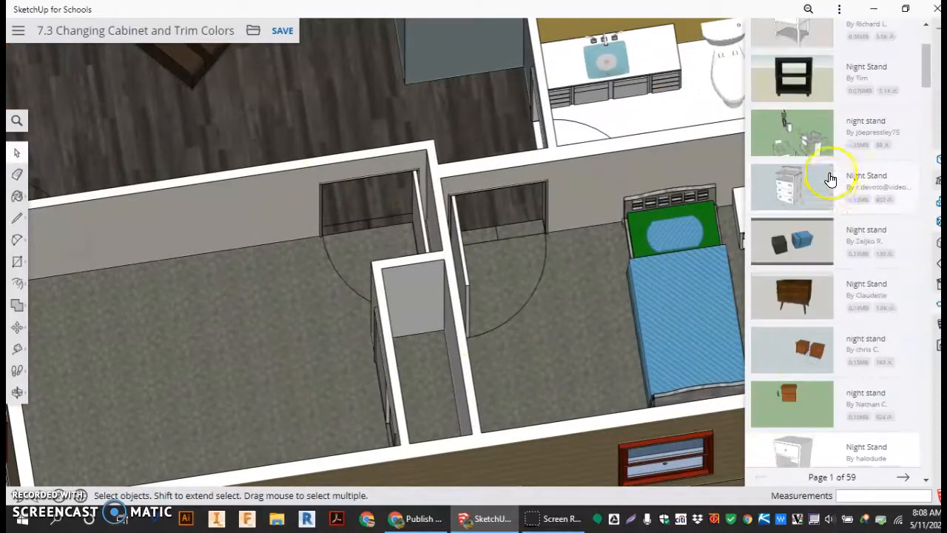
pyautogui.scroll(-5, 830, 189)
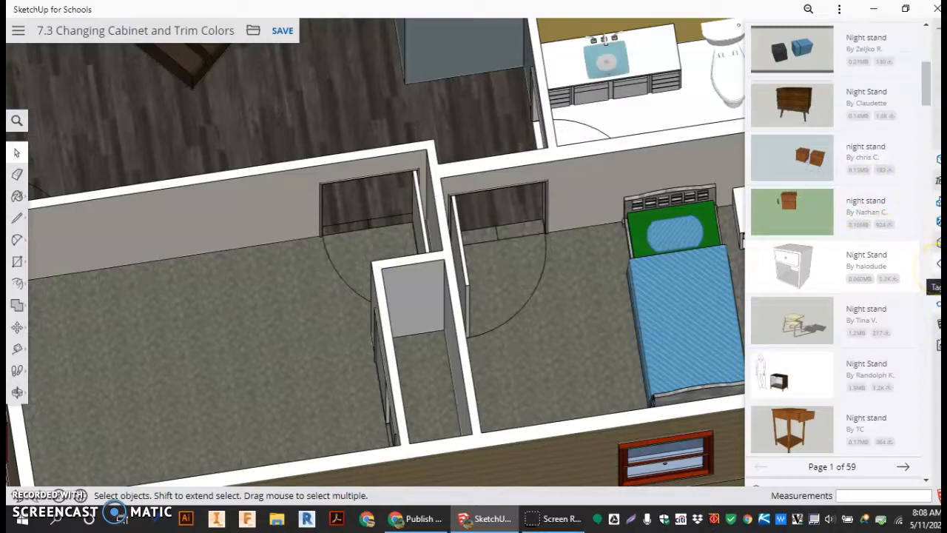
pyautogui.click(937, 306)
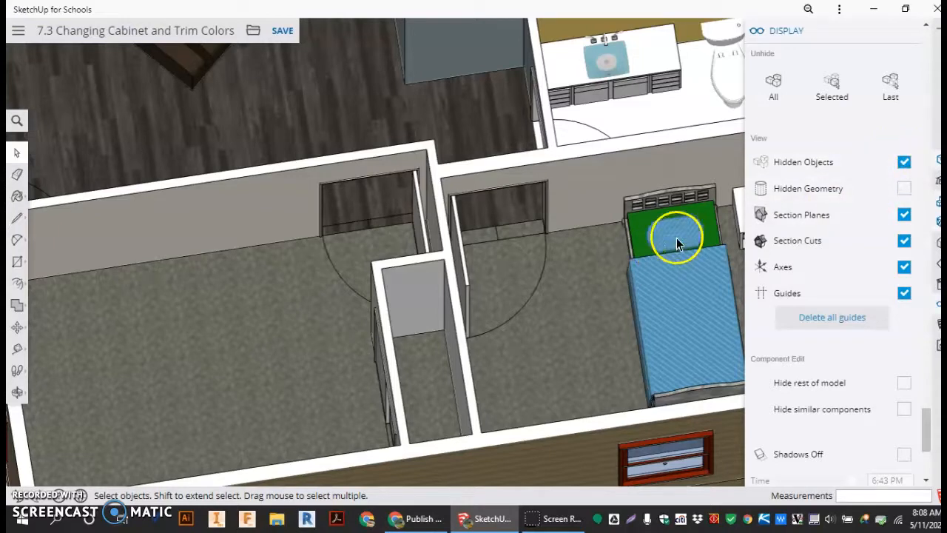
pyautogui.scroll(-5, 564, 281)
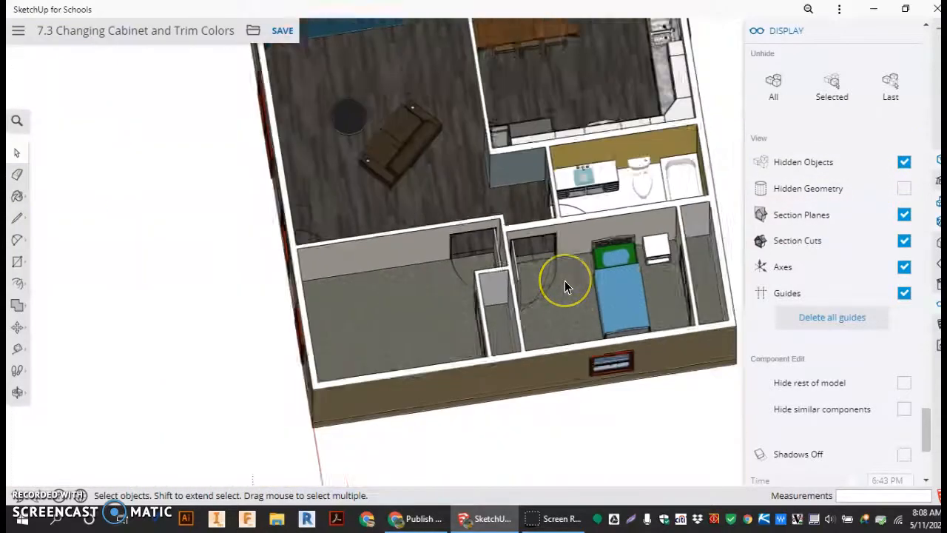
pyautogui.moveTo(564, 280); pyautogui.dragTo(501, 267, button='middle')
pyautogui.scroll(6, 469, 258)
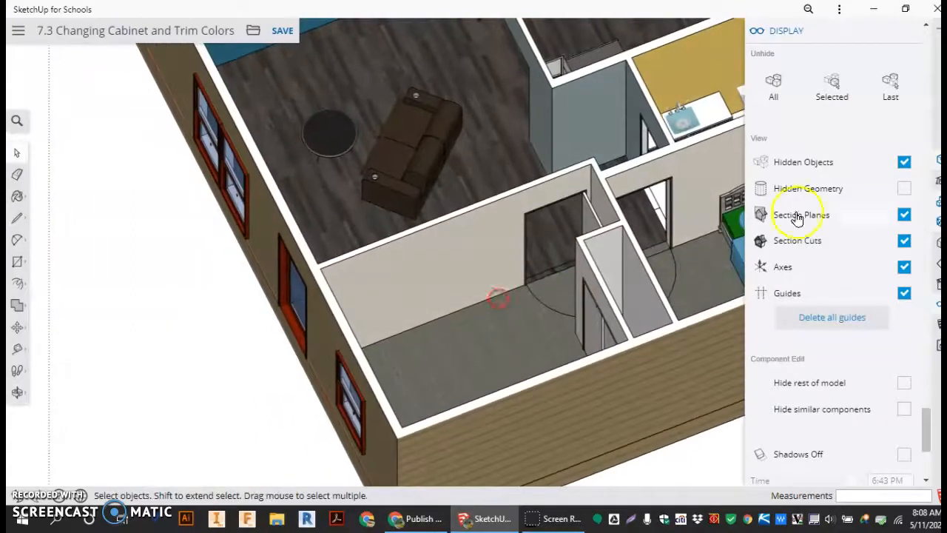
# Step: Search the online component library for "double bed"
pyautogui.scroll(10, 871, 190)
pyautogui.scroll(10, 866, 179)
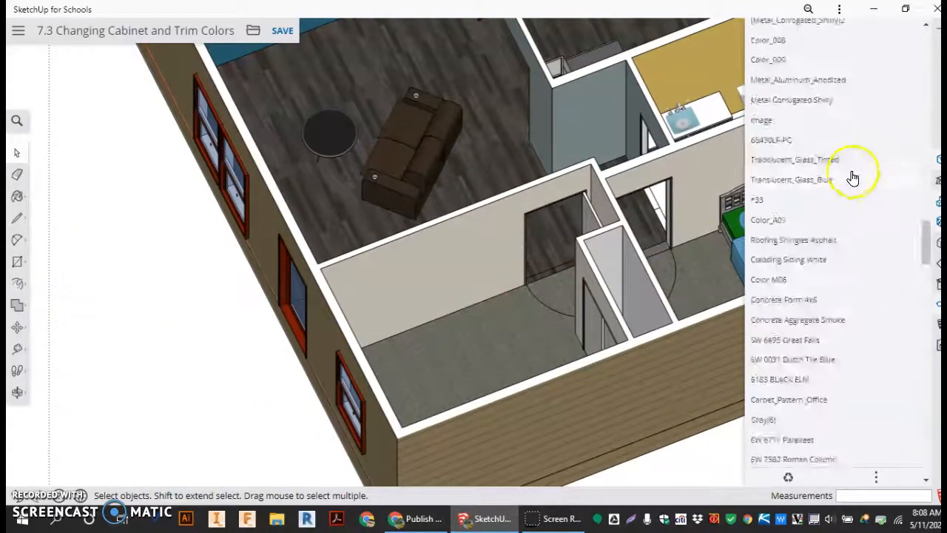
pyautogui.moveTo(917, 155); pyautogui.dragTo(923, 37)
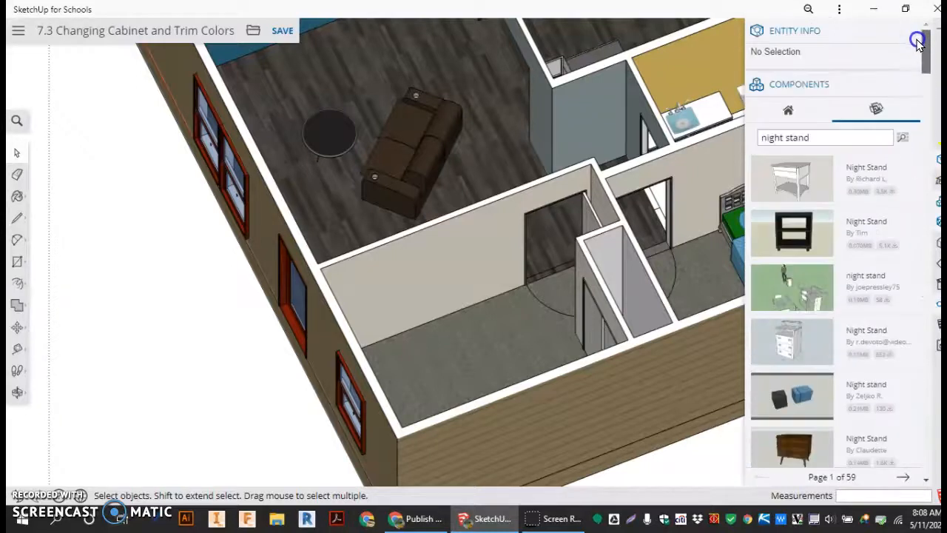
pyautogui.click(878, 111)
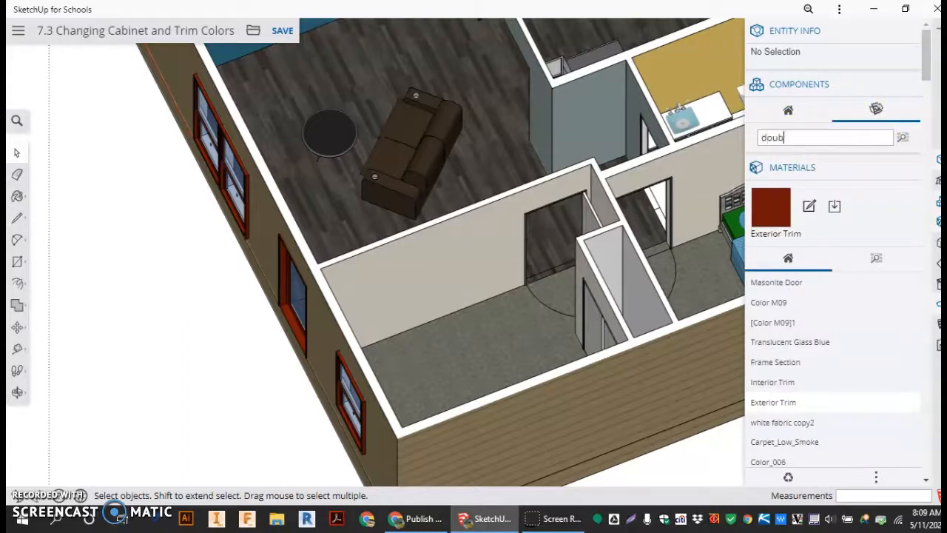
pyautogui.write('double bed')
pyautogui.press('Return')
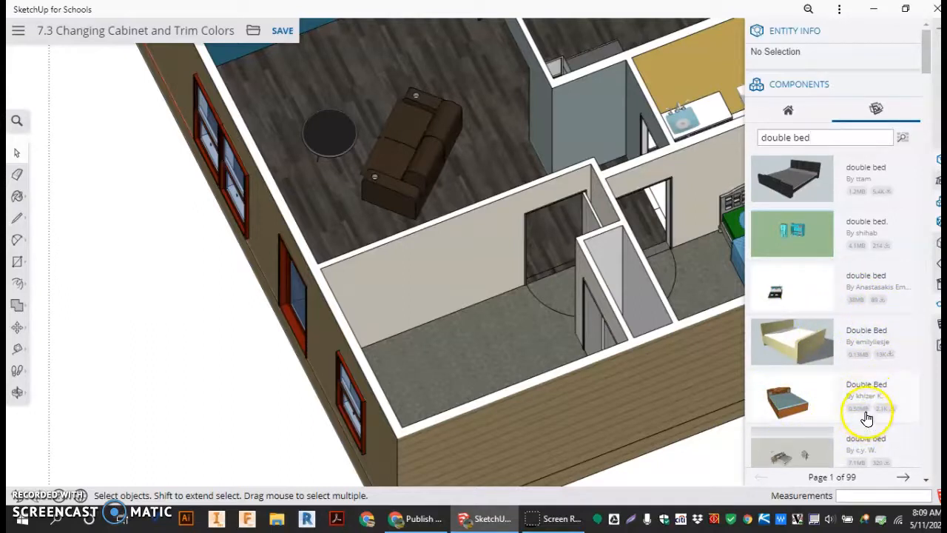
# Step: Insert the Double Bed model with the wooden headboard and blue mattress, and move it to the open ground beside the house
pyautogui.click(788, 397)
pyautogui.scroll(-5, 448, 315)
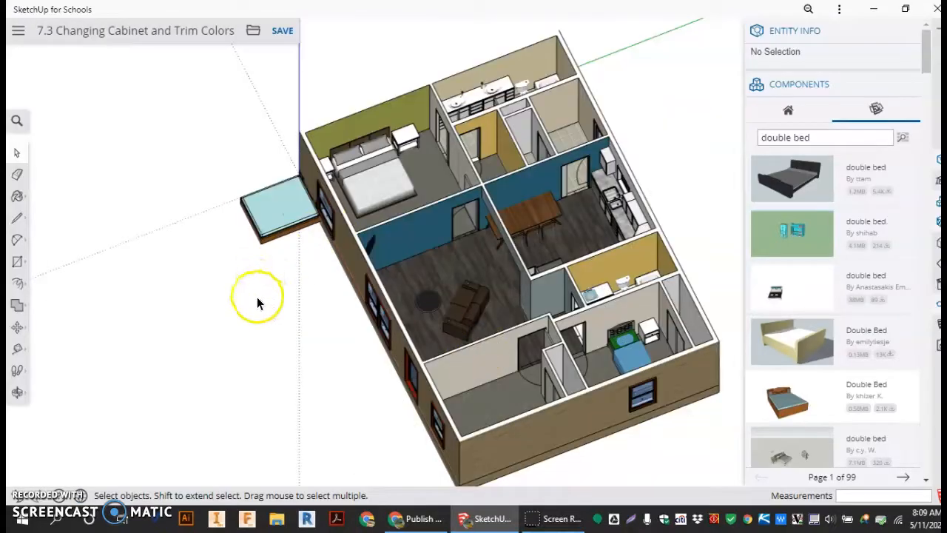
pyautogui.click(270, 226)
pyautogui.click(19, 327)
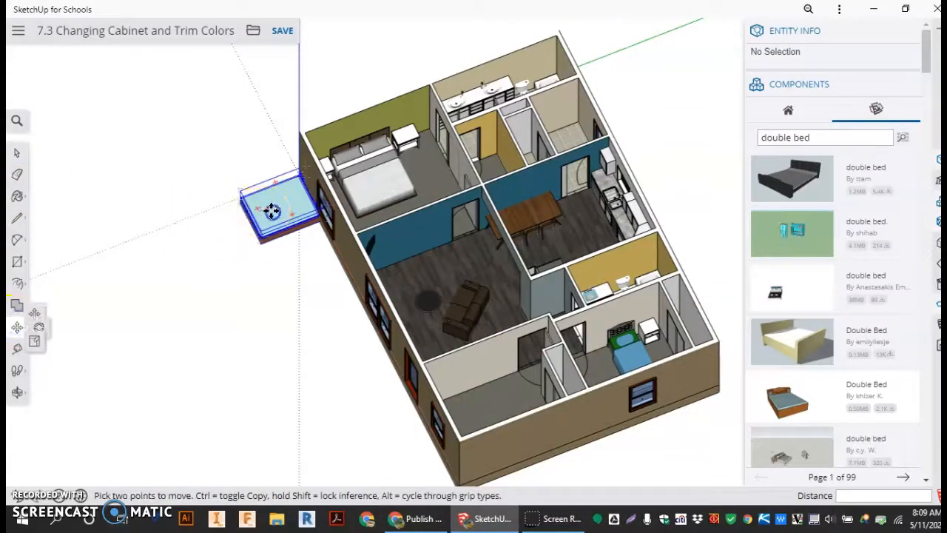
pyautogui.click(271, 212)
pyautogui.click(284, 401)
pyautogui.scroll(5, 349, 392)
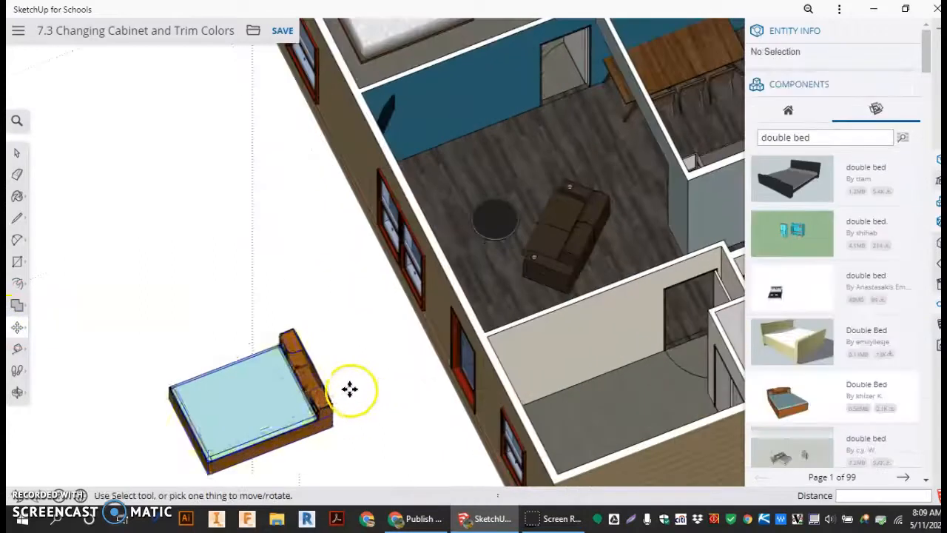
pyautogui.click(270, 386)
pyautogui.click(263, 415)
pyautogui.click(333, 407)
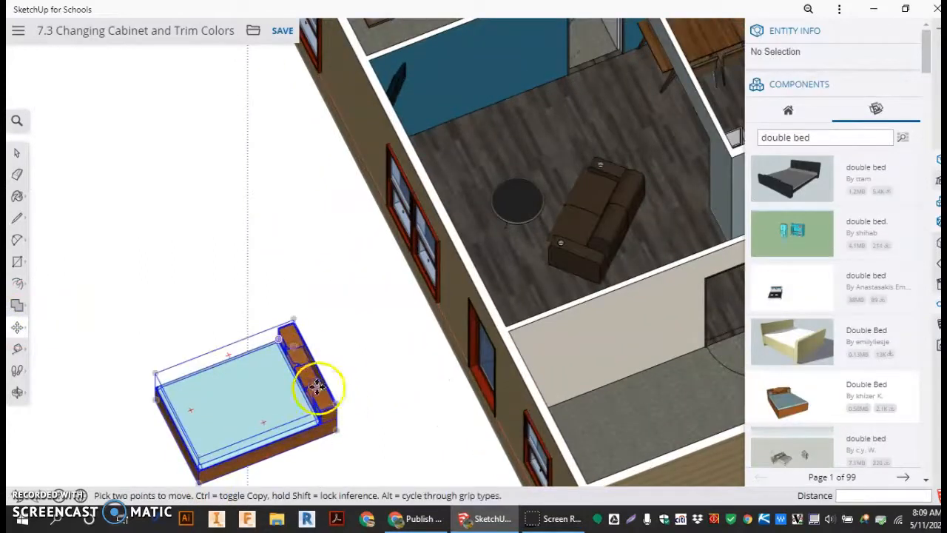
pyautogui.scroll(3, 265, 372)
pyautogui.click(265, 372)
pyautogui.scroll(-5, 271, 271)
pyautogui.click(281, 334)
pyautogui.click(313, 404)
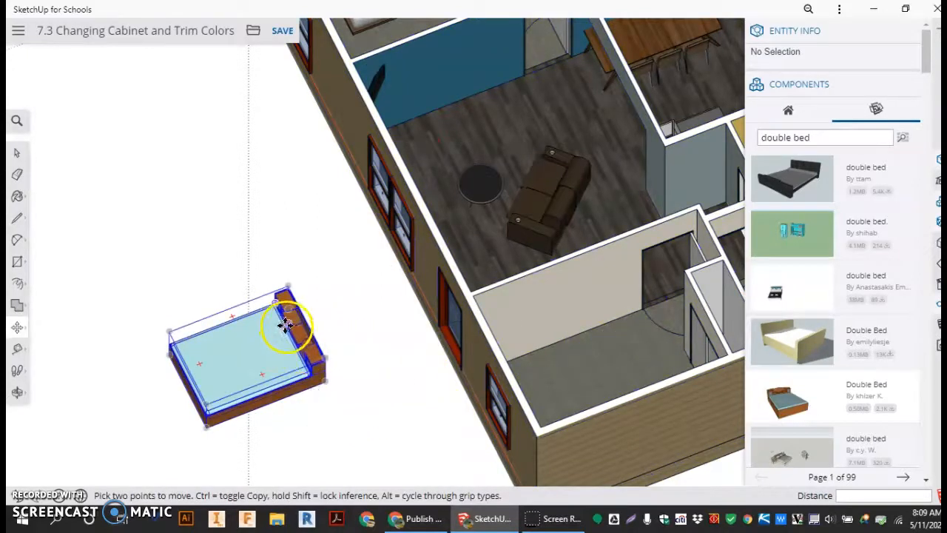
pyautogui.click(295, 327)
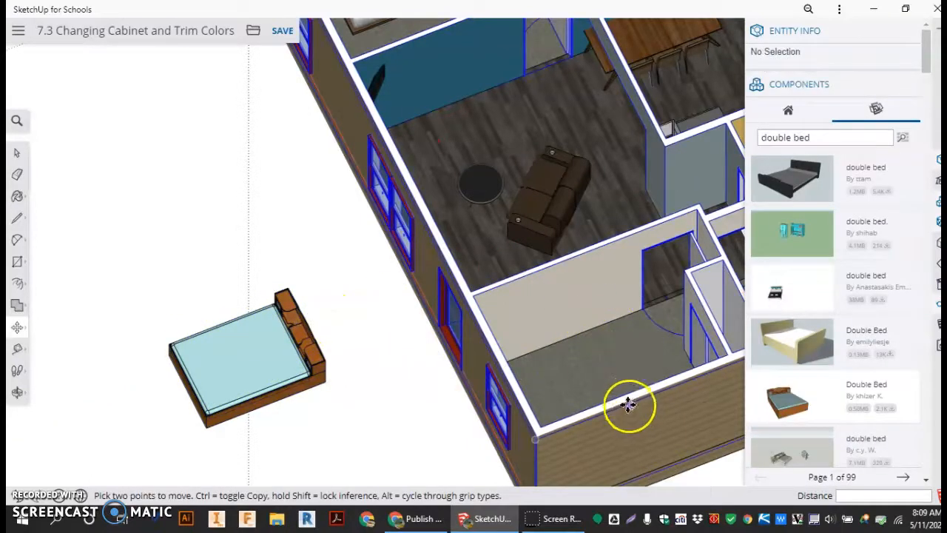
# Step: Rotate the double bed a quarter turn about its vertical axis on the ground outside the house
pyautogui.moveTo(604, 353); pyautogui.dragTo(848, 334, button='middle')
pyautogui.moveTo(622, 374); pyautogui.dragTo(911, 310, button='middle')
pyautogui.scroll(-2, 550, 276)
pyautogui.scroll(-3, 551, 276)
pyautogui.moveTo(550, 276); pyautogui.dragTo(759, 207, button='middle')
pyautogui.scroll(3, 555, 188)
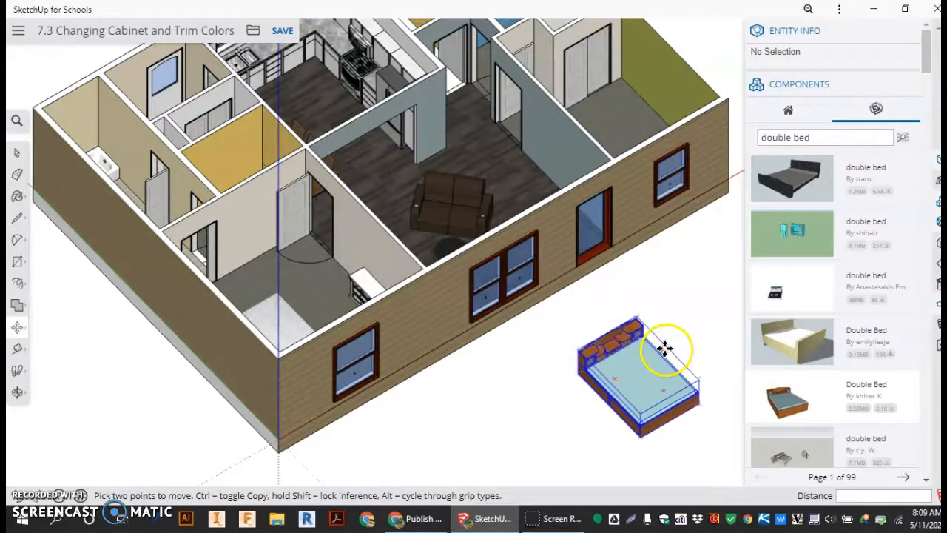
pyautogui.press('q')
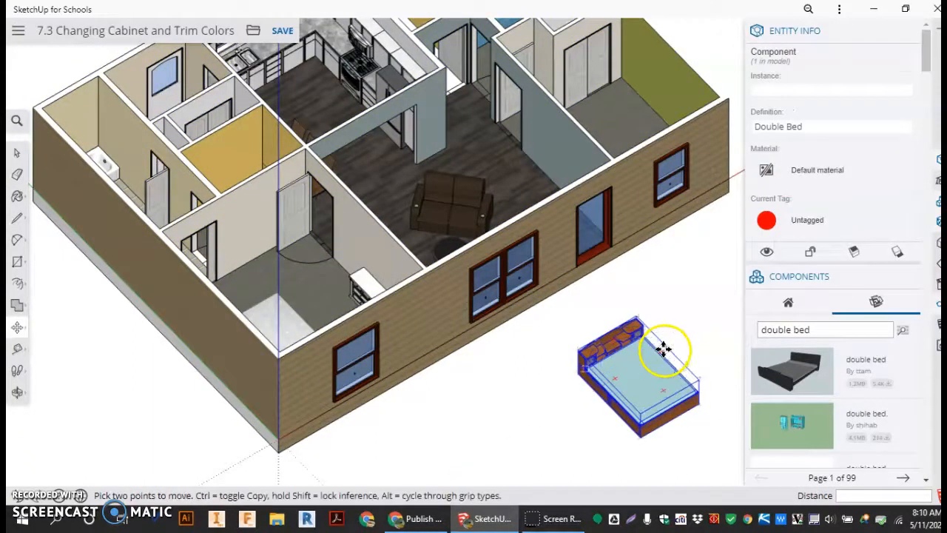
pyautogui.click(17, 325)
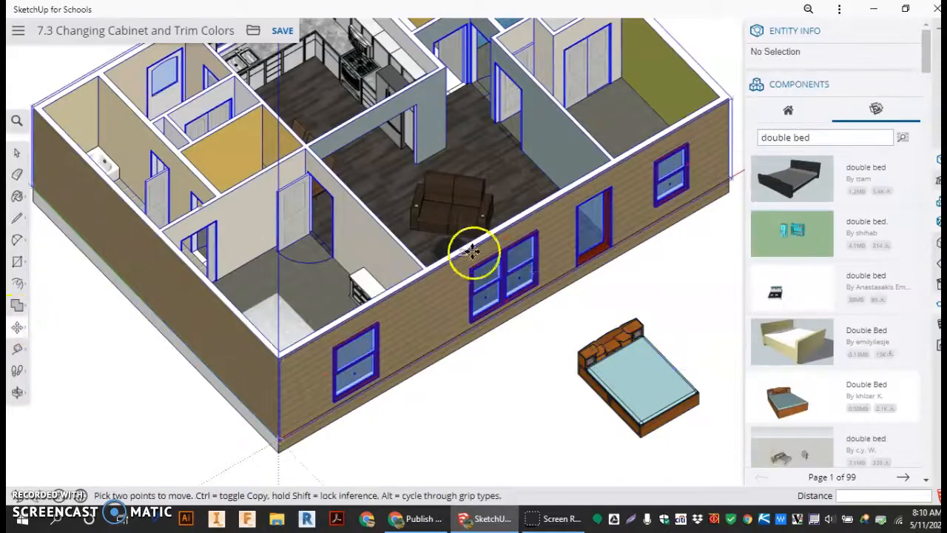
pyautogui.press('q')
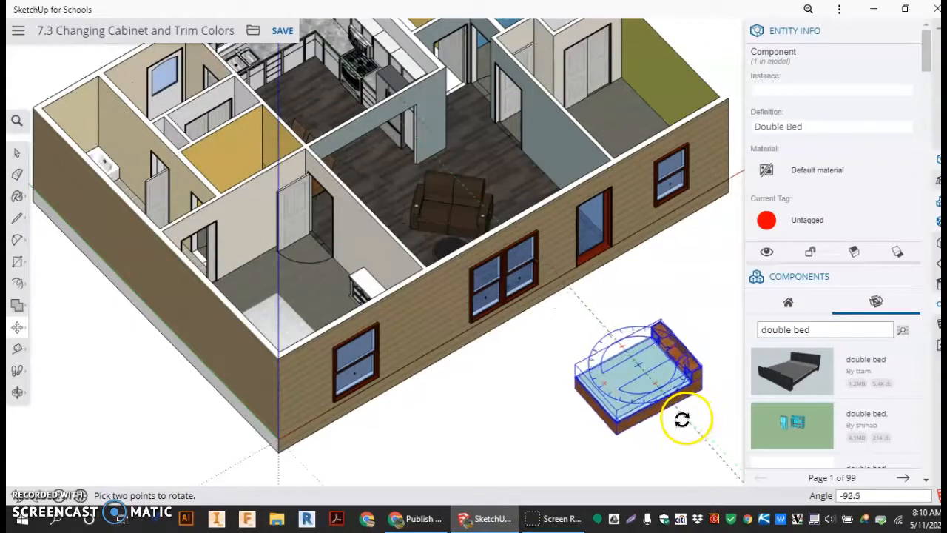
pyautogui.click(688, 419)
pyautogui.scroll(4, 614, 303)
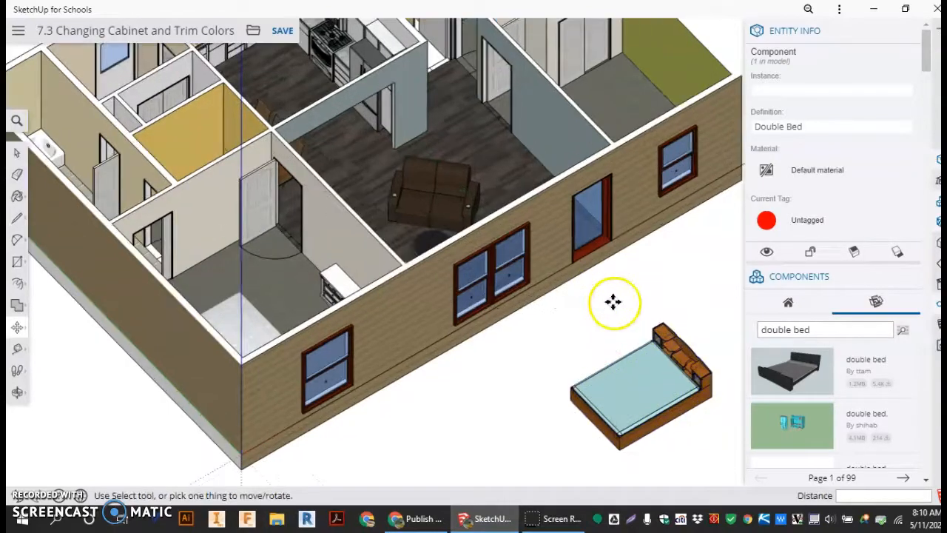
# Step: Move the double bed by its rear headboard corner from outside the house into the empty bedroom with the green wall
pyautogui.scroll(-5, 606, 317)
pyautogui.moveTo(601, 311); pyautogui.dragTo(735, 317, button='middle')
pyautogui.scroll(4, 673, 304)
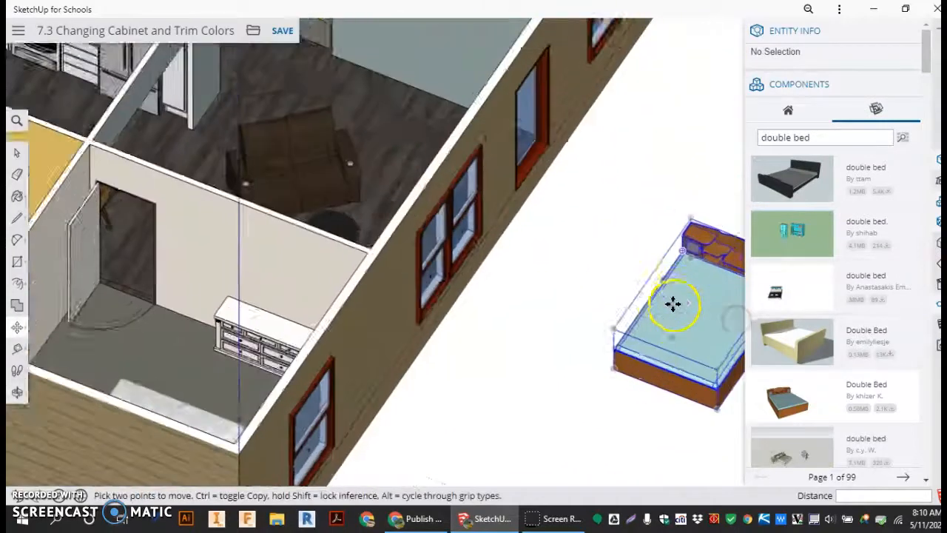
pyautogui.scroll(-5, 548, 280)
pyautogui.scroll(5, 594, 272)
pyautogui.scroll(-2, 562, 318)
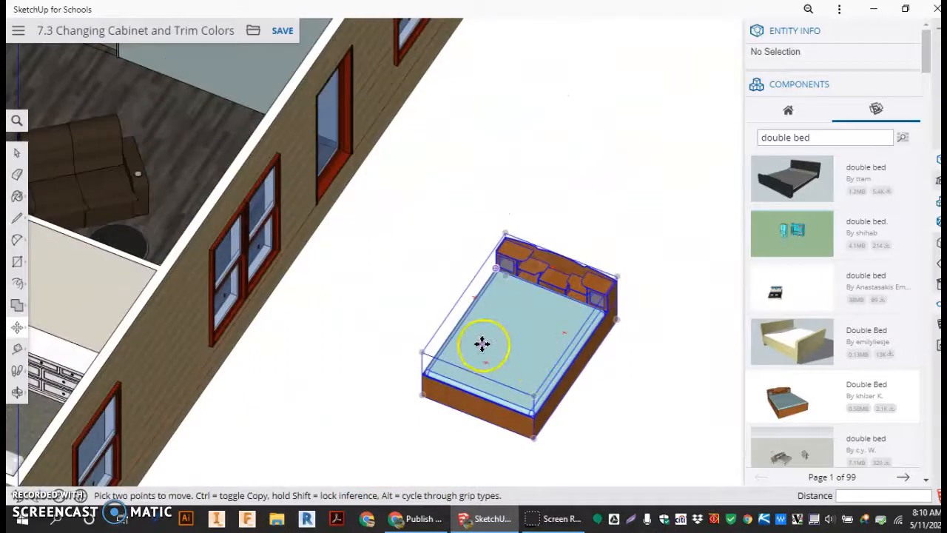
pyautogui.click(621, 319)
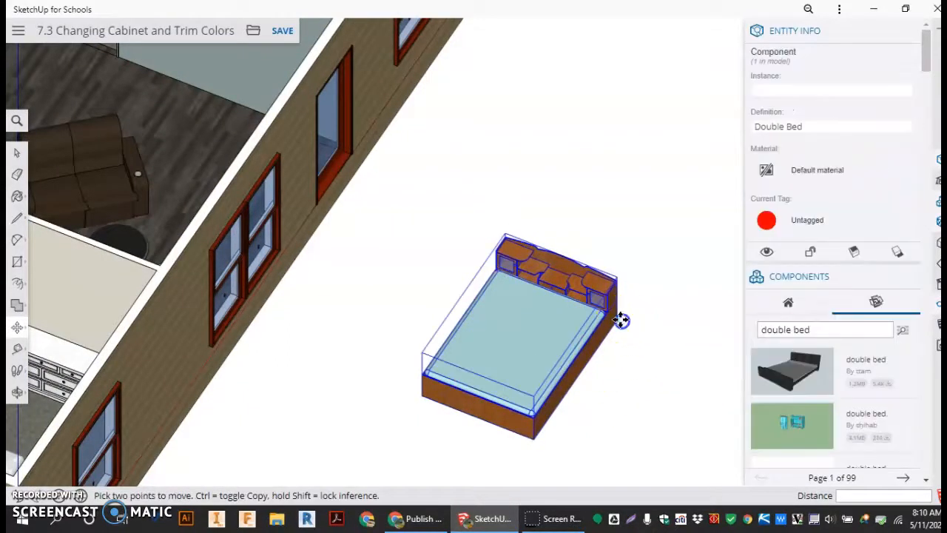
pyautogui.scroll(-5, 648, 259)
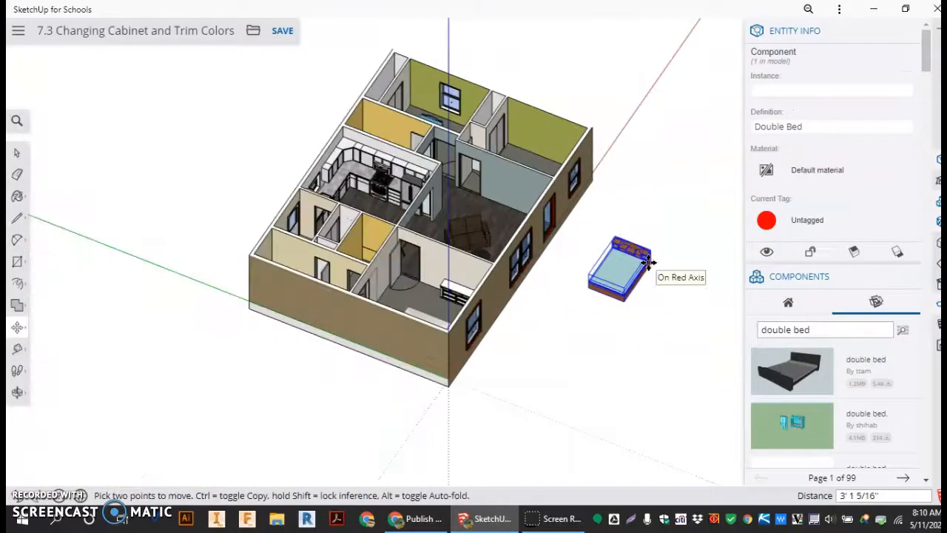
pyautogui.scroll(6, 558, 177)
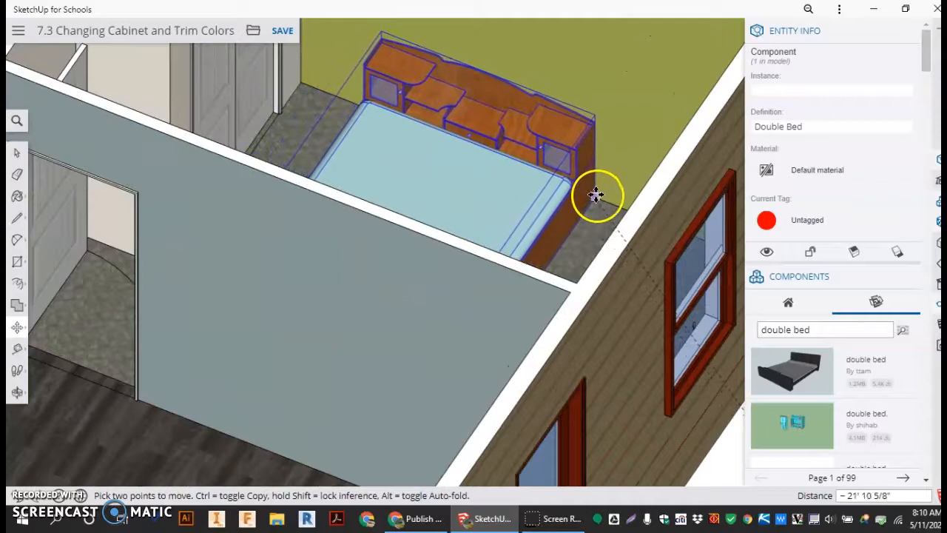
pyautogui.click(549, 126)
# Step: Open the double bed component for editing and delete the headboard's shelf unit together with its glass panels
pyautogui.moveTo(459, 150); pyautogui.dragTo(778, 225, button='middle')
pyautogui.press('m')
pyautogui.scroll(5, 340, 103)
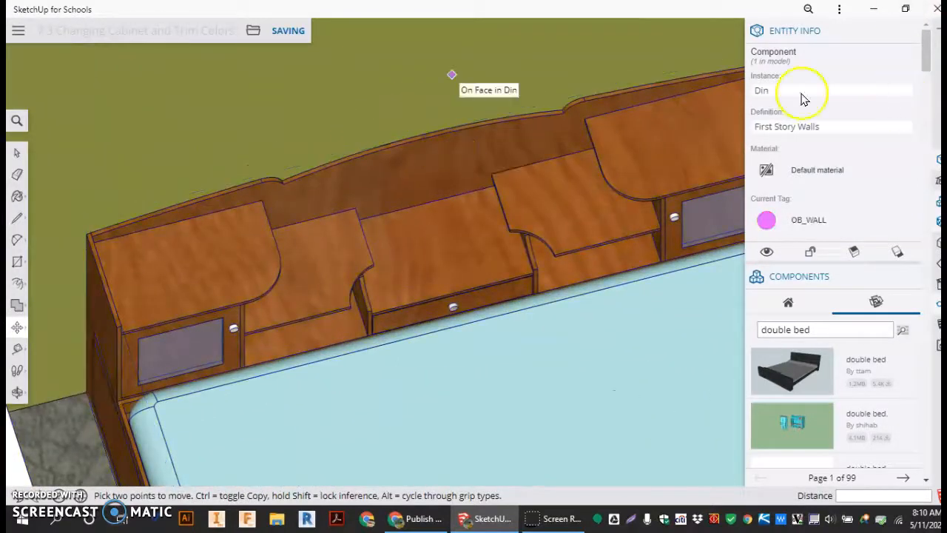
pyautogui.click(17, 152)
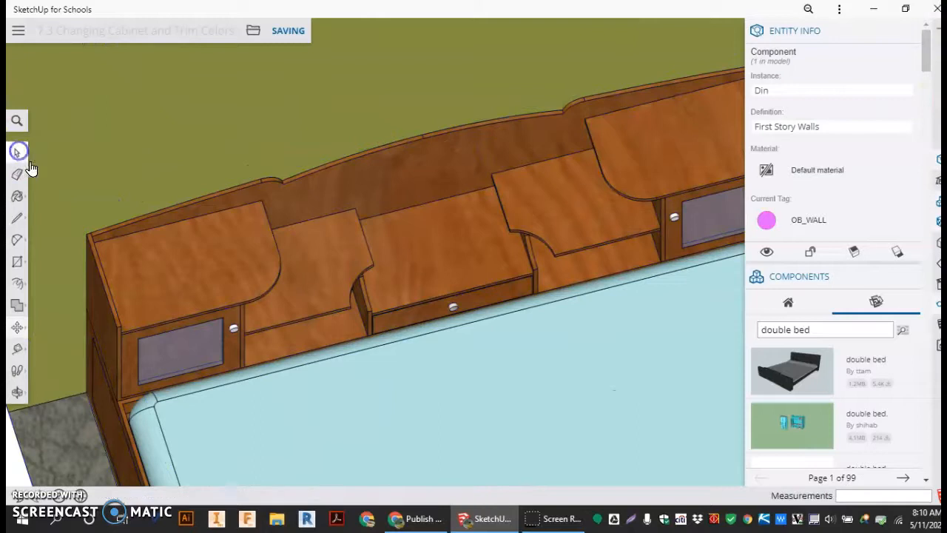
pyautogui.scroll(-4, 214, 248)
pyautogui.scroll(6, 290, 252)
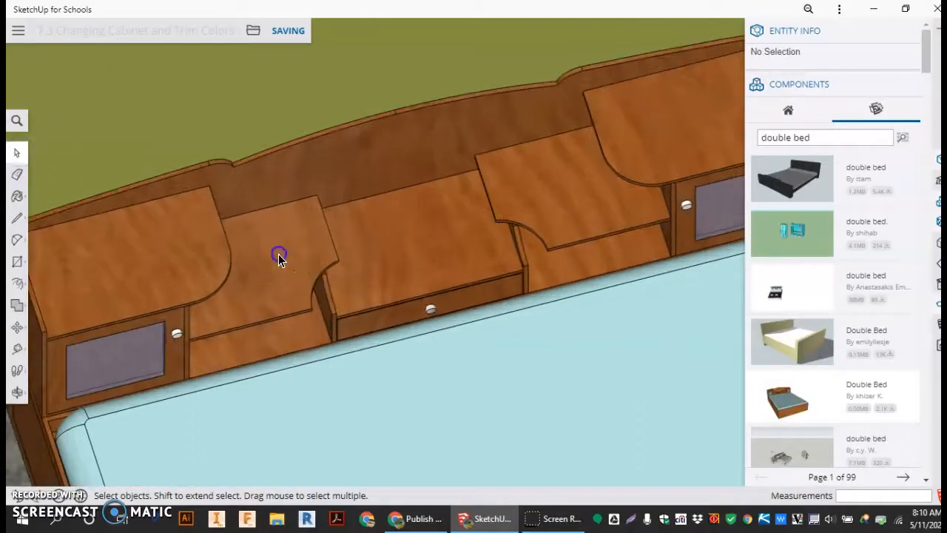
pyautogui.click(259, 261)
pyautogui.scroll(-3, 260, 226)
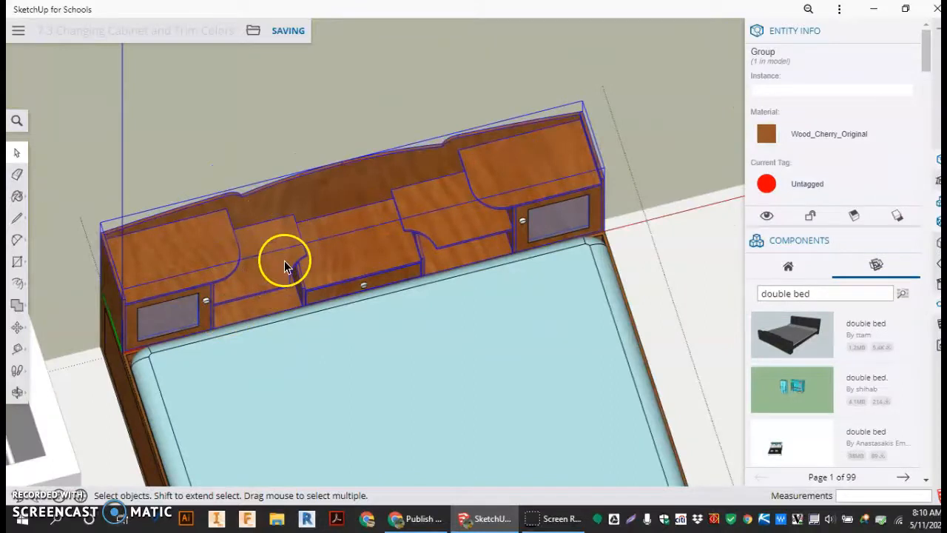
pyautogui.press('Delete')
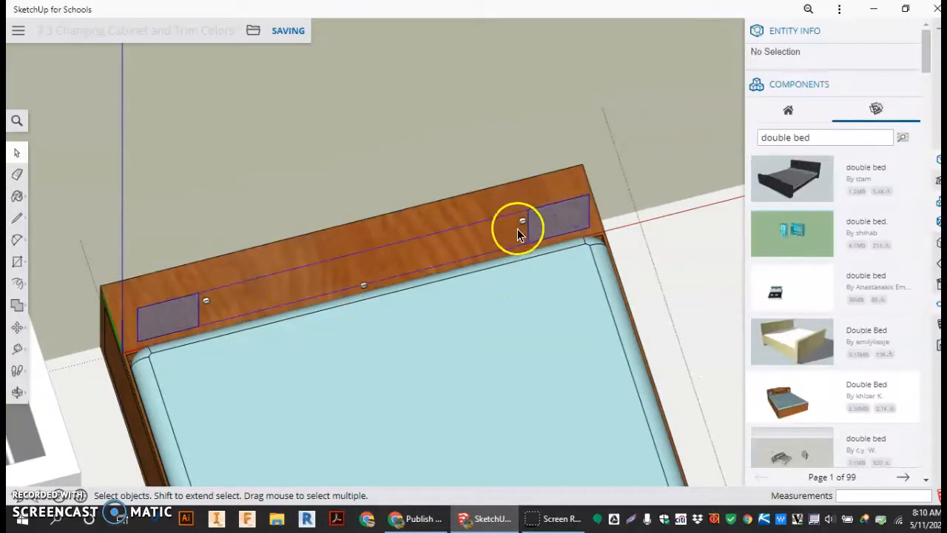
# Step: Delete the three leftover knobs on the flat wooden strip at the head of the bed
pyautogui.click(365, 287)
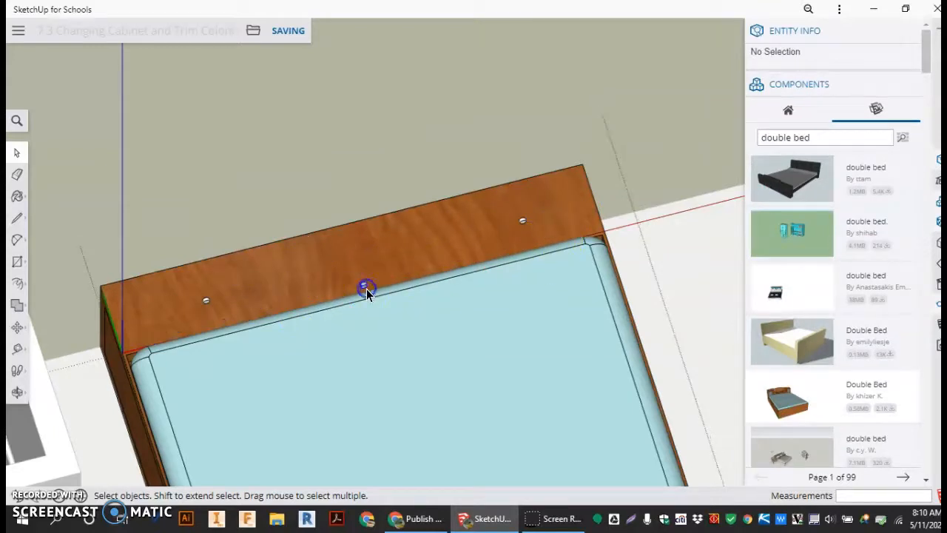
pyautogui.keyDown('shift'); pyautogui.click(523, 223); pyautogui.keyUp('shift')
pyautogui.keyDown('shift'); pyautogui.click(207, 302); pyautogui.keyUp('shift')
pyautogui.press('Delete')
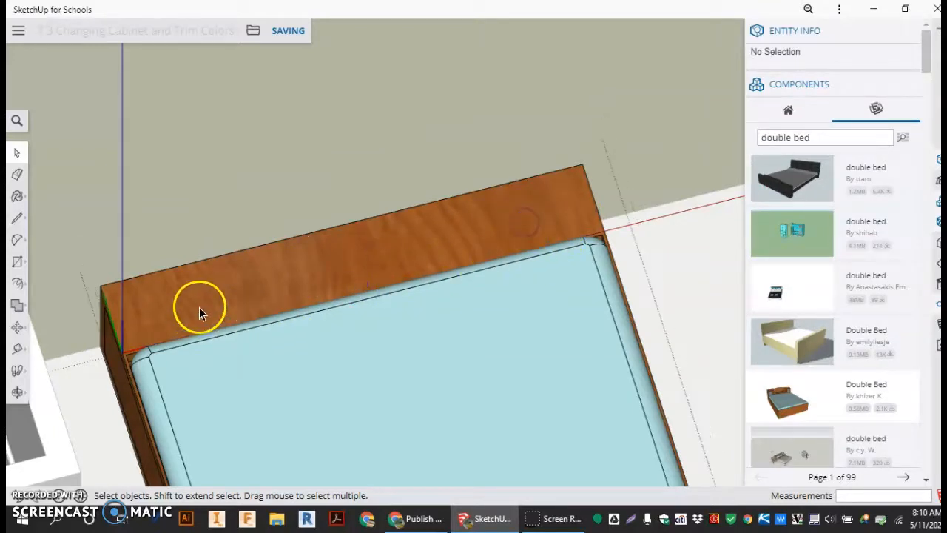
# Step: Push/Pull the flat wooden face at the head of the bed up about 1' 6 15/16" to form a plain headboard
pyautogui.scroll(-3, 251, 300)
pyautogui.moveTo(275, 347); pyautogui.dragTo(480, 398, button='middle')
pyautogui.scroll(3, 342, 392)
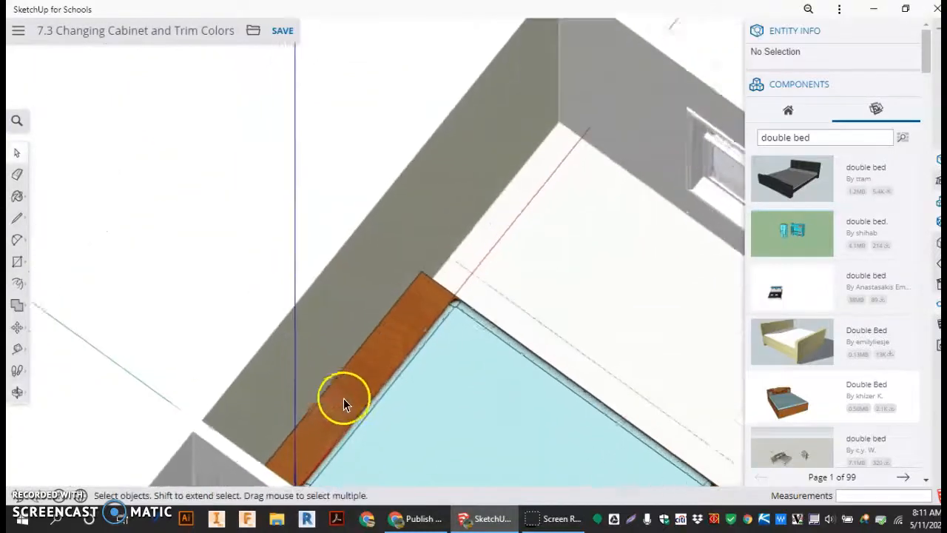
pyautogui.click(349, 380)
pyautogui.scroll(-5, 359, 414)
pyautogui.moveTo(369, 440); pyautogui.dragTo(267, 311, button='middle')
pyautogui.scroll(4, 336, 224)
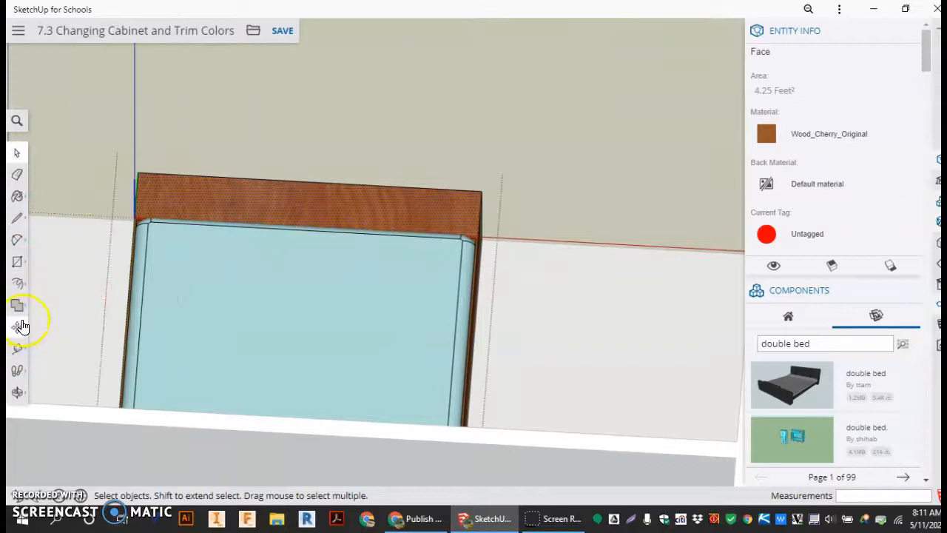
pyautogui.click(23, 294)
pyautogui.click(51, 259)
pyautogui.moveTo(269, 197); pyautogui.dragTo(296, 151)
pyautogui.moveTo(353, 269); pyautogui.dragTo(159, 300, button='middle')
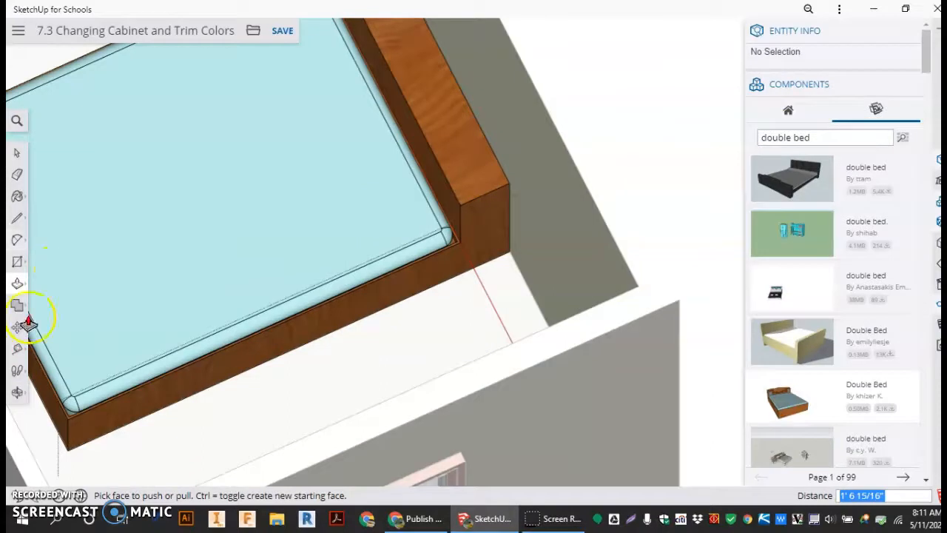
# Step: Finish editing the bed and move it out through the green wall to expose the back of its headboard
pyautogui.click(17, 152)
pyautogui.click(342, 283)
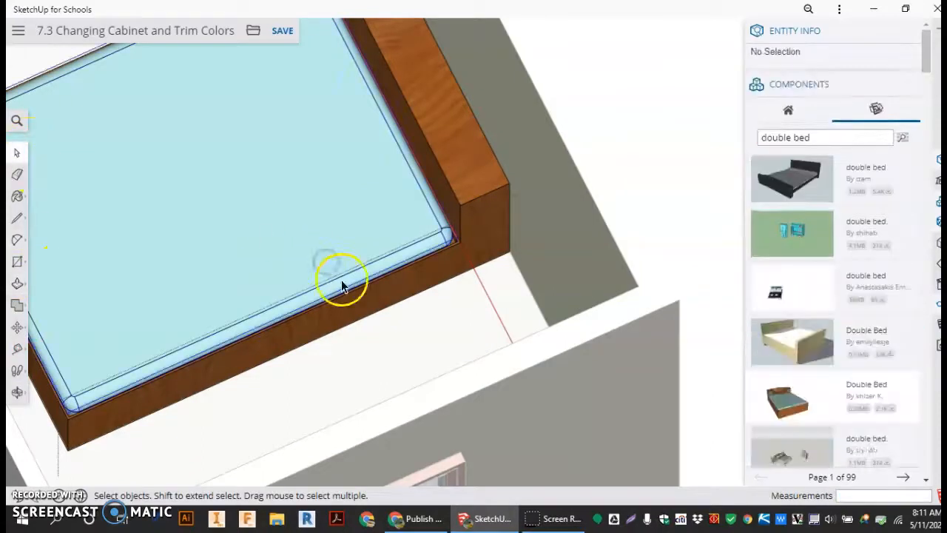
pyautogui.scroll(-3, 343, 282)
pyautogui.scroll(-2, 348, 289)
pyautogui.click(357, 299)
pyautogui.scroll(-2, 340, 303)
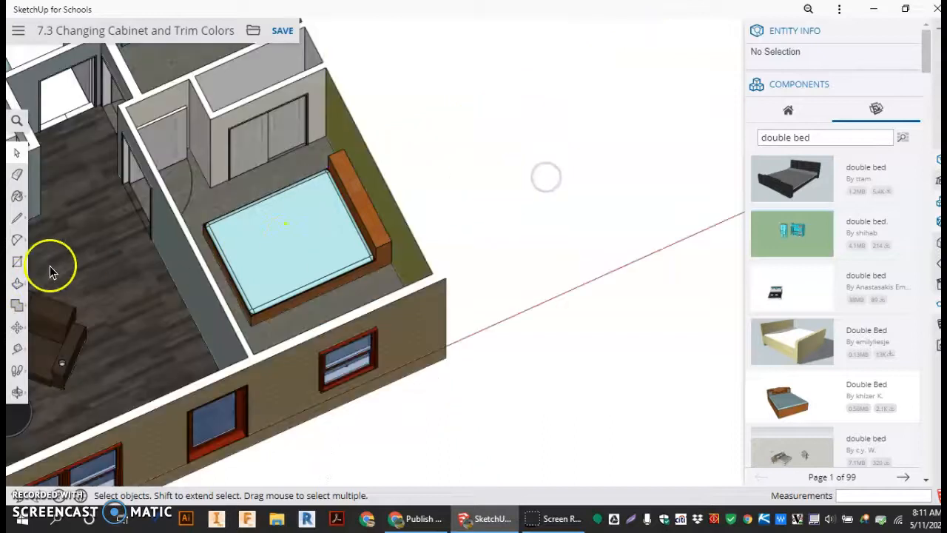
pyautogui.click(17, 326)
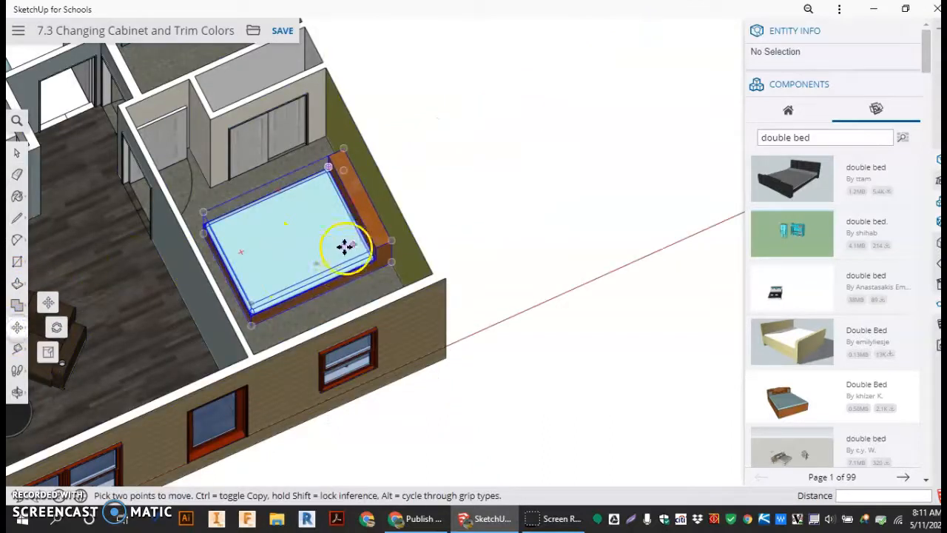
pyautogui.click(348, 247)
pyautogui.click(459, 186)
pyautogui.scroll(5, 539, 169)
pyautogui.moveTo(542, 221); pyautogui.dragTo(213, 179, button='middle')
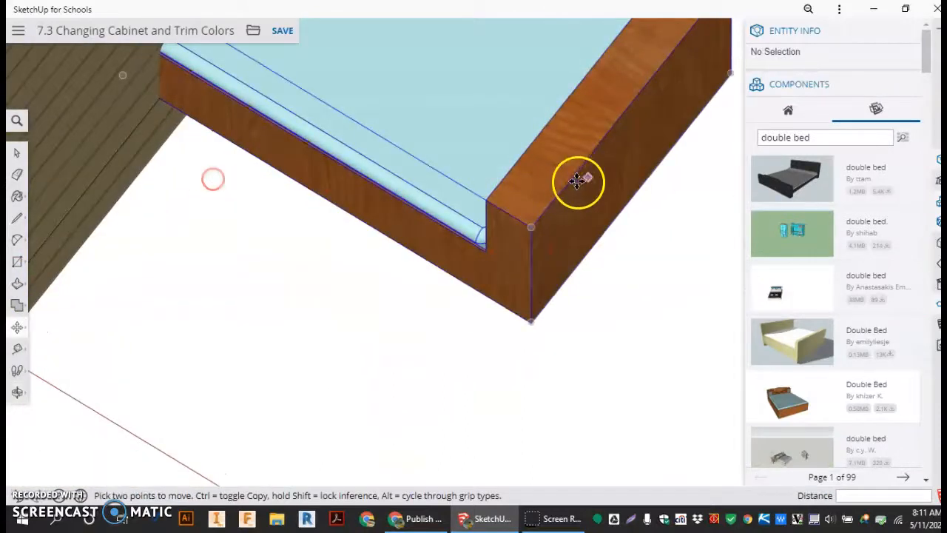
# Step: Thin the bed's headboard by pushing its back face inward about 1 15/16" and another 5 3/8" or so, and close the component
pyautogui.click(16, 153)
pyautogui.doubleClick(557, 215)
pyautogui.tripleClick(538, 214)
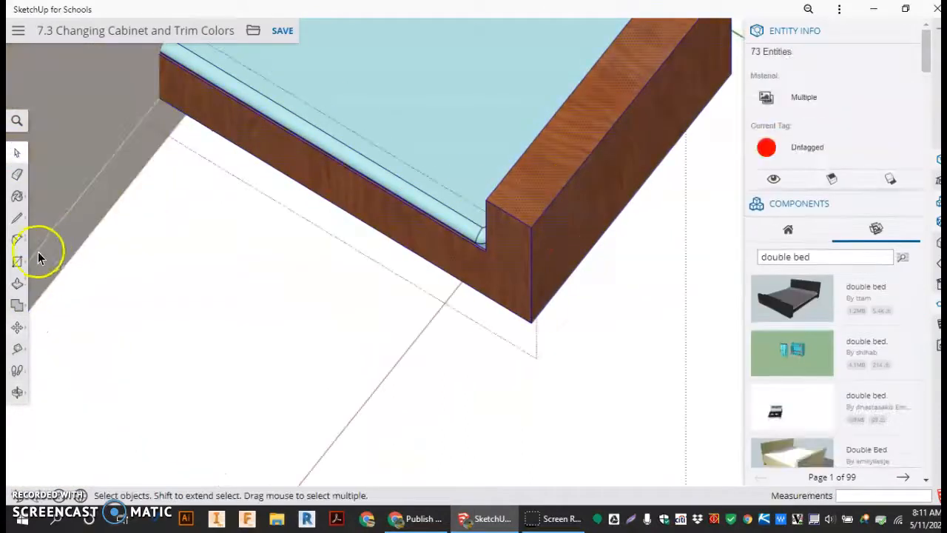
pyautogui.click(167, 330)
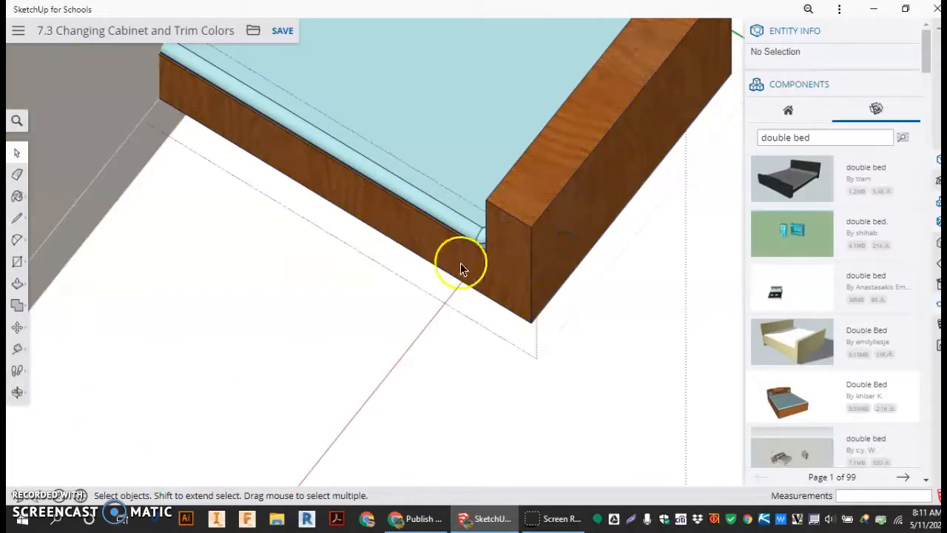
pyautogui.click(16, 284)
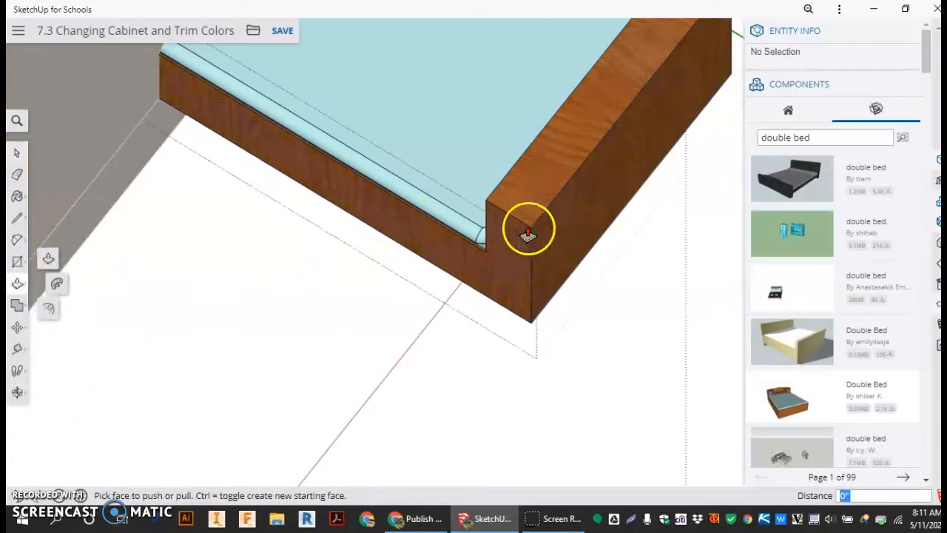
pyautogui.click(551, 236)
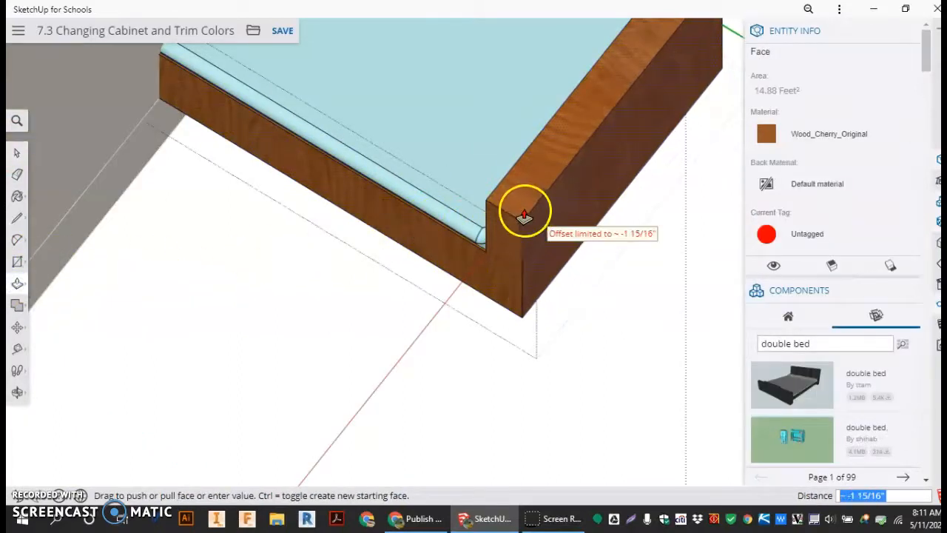
pyautogui.click(524, 216)
pyautogui.click(538, 235)
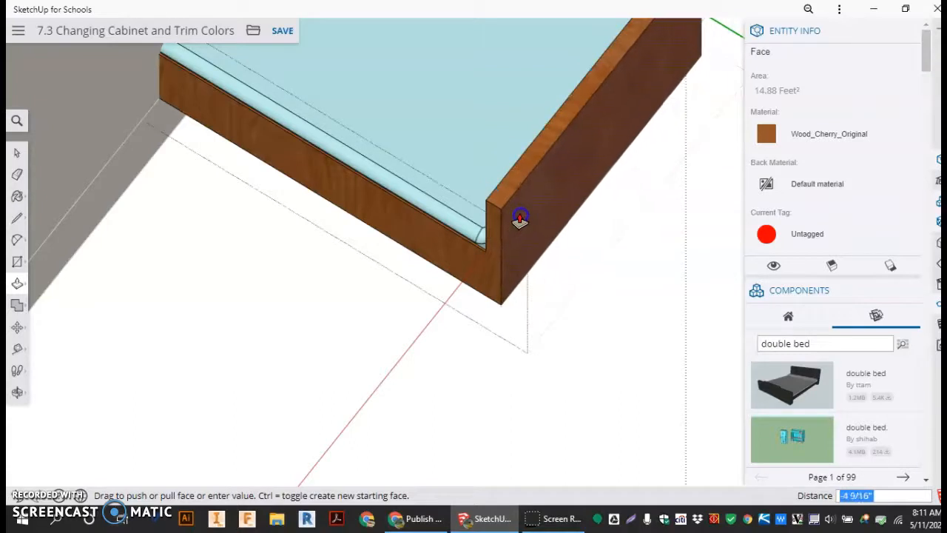
pyautogui.click(516, 217)
pyautogui.scroll(-3, 140, 285)
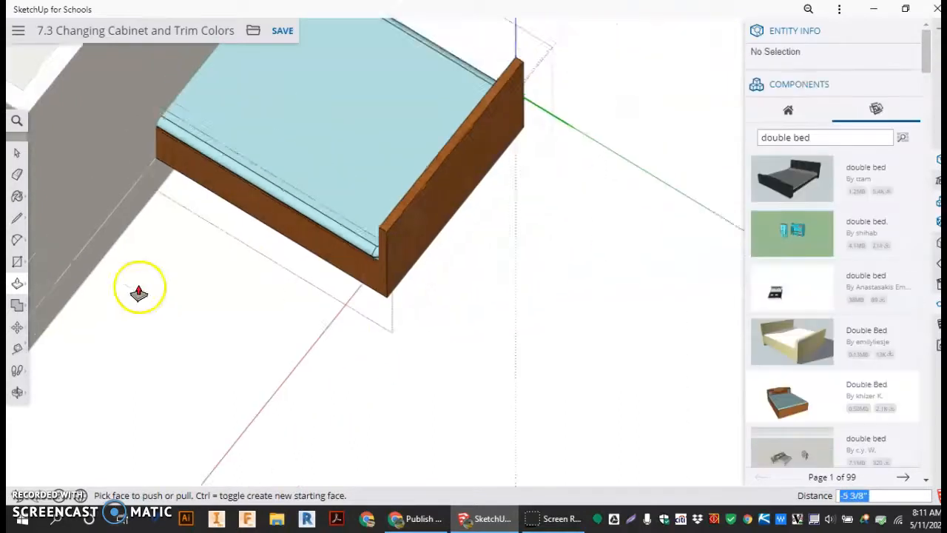
pyautogui.scroll(-2, 350, 252)
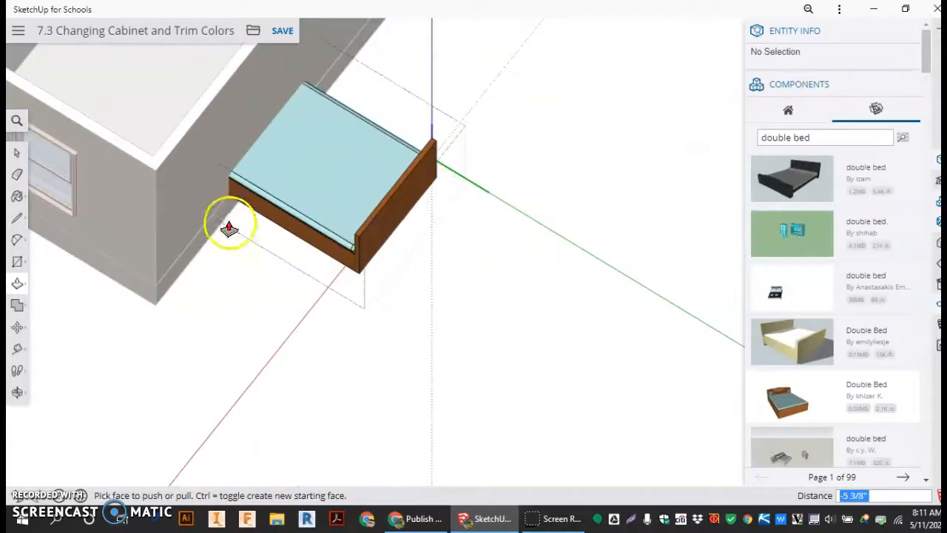
pyautogui.click(17, 327)
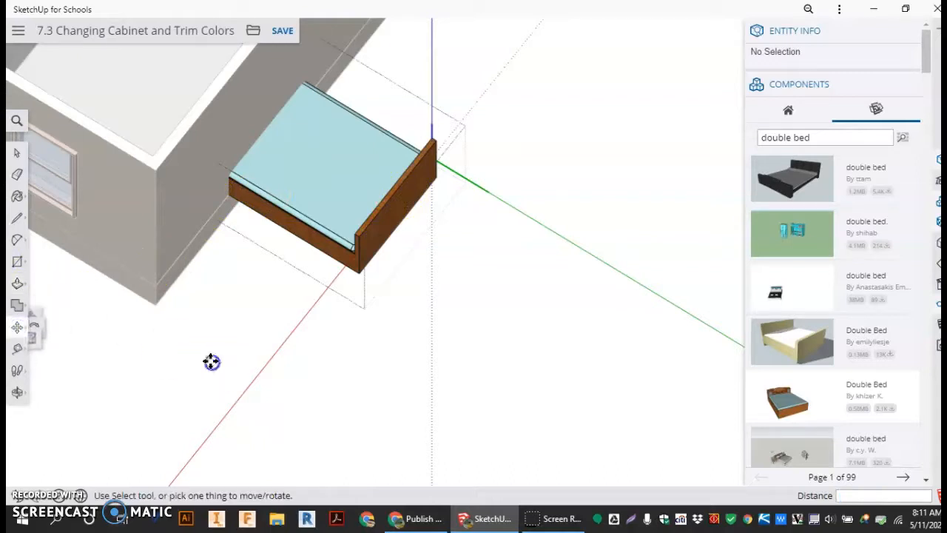
pyautogui.click(17, 152)
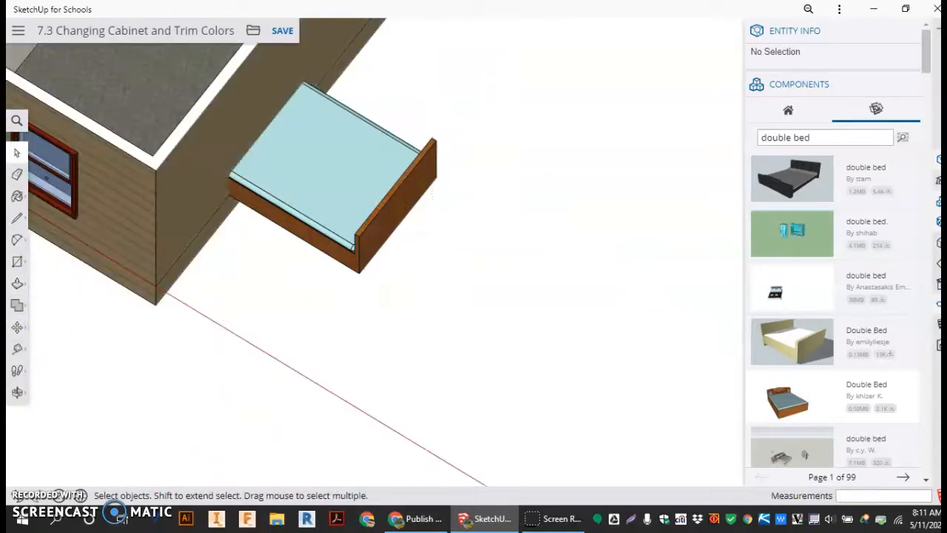
# Step: Move the bed by the headboard's lower back corner into the bedroom, onto the floor edge of the green wall
pyautogui.click(17, 327)
pyautogui.scroll(3, 338, 251)
pyautogui.scroll(2, 337, 250)
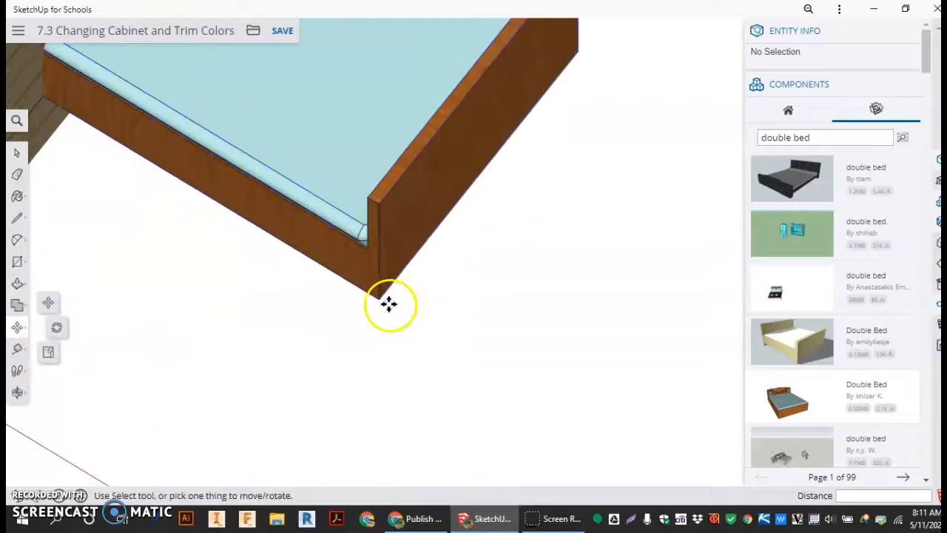
pyautogui.click(378, 299)
pyautogui.scroll(-4, 381, 302)
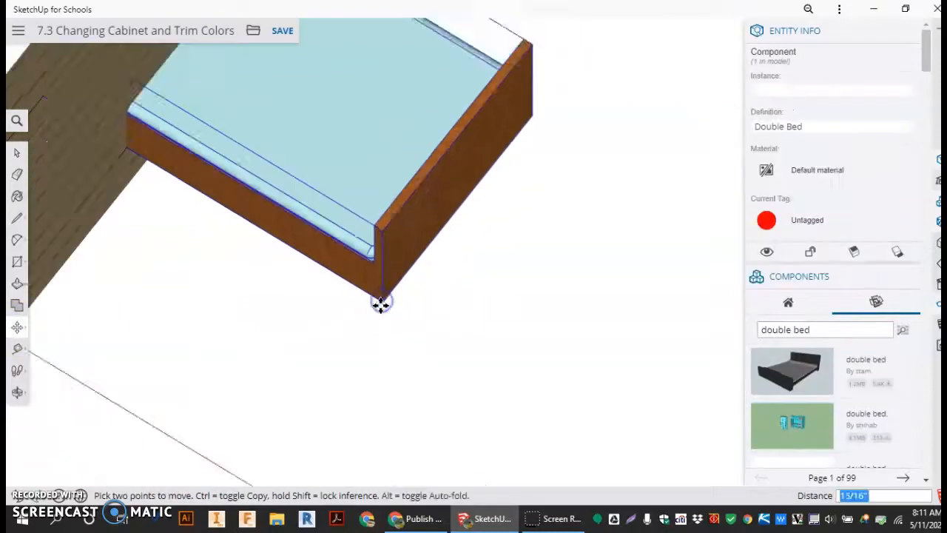
pyautogui.scroll(3, 247, 227)
pyautogui.moveTo(247, 227); pyautogui.dragTo(685, 250, button='middle')
pyautogui.scroll(-2, 398, 239)
pyautogui.scroll(-2, 361, 378)
pyautogui.scroll(3, 363, 377)
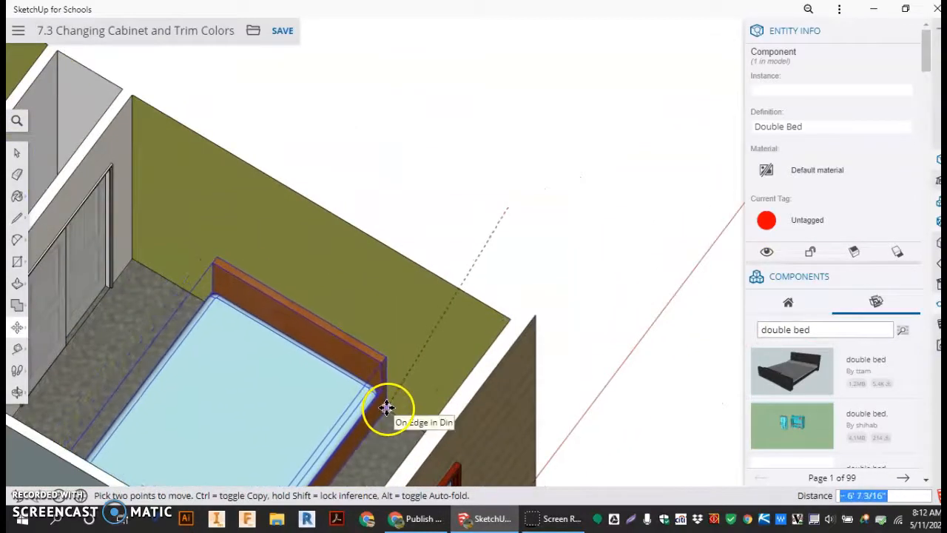
pyautogui.click(389, 407)
# Step: Slide the bed about 1' along the green wall toward the outer wall with the window
pyautogui.scroll(-3, 193, 206)
pyautogui.scroll(-3, 192, 206)
pyautogui.moveTo(217, 262); pyautogui.dragTo(461, 285, button='middle')
pyautogui.scroll(3, 226, 454)
pyautogui.scroll(2, 272, 461)
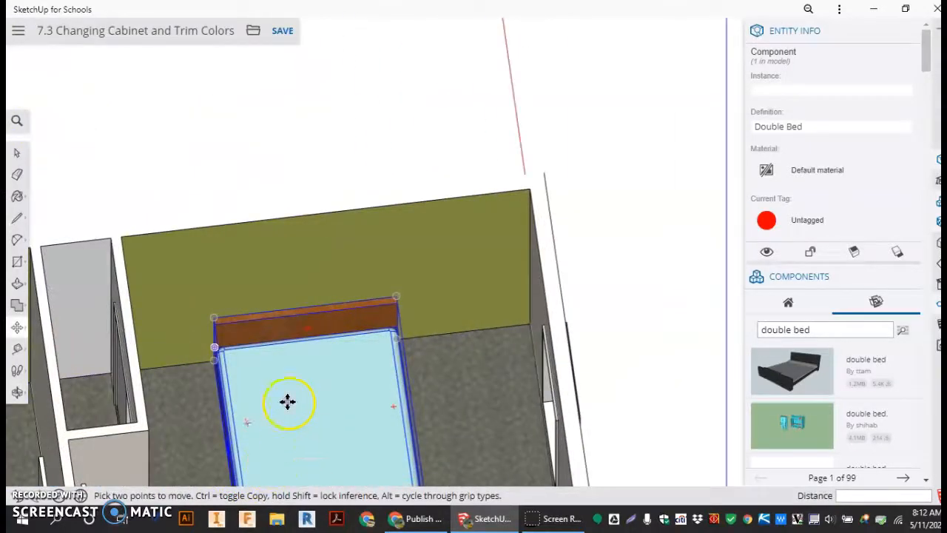
pyautogui.click(286, 399)
pyautogui.click(323, 404)
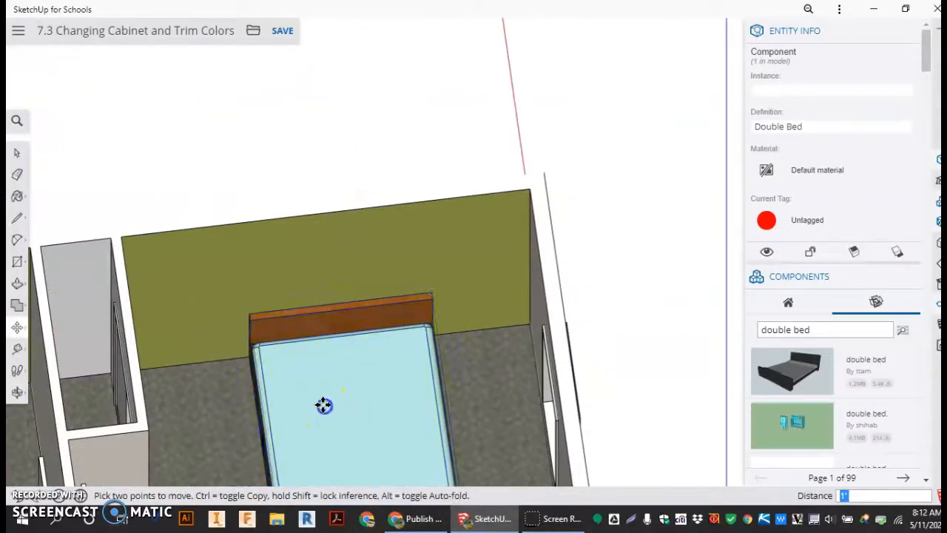
pyautogui.scroll(1, 219, 389)
pyautogui.moveTo(222, 397); pyautogui.dragTo(114, 396, button='middle')
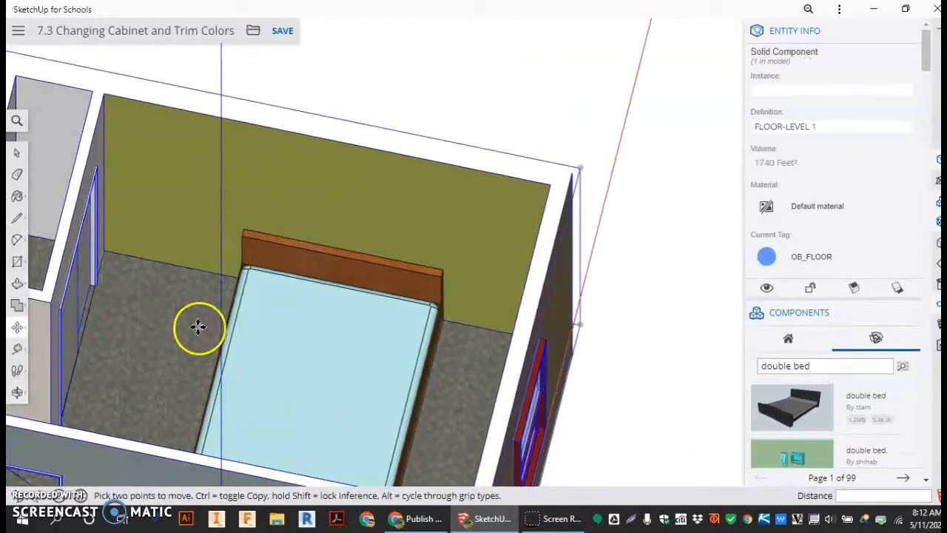
pyautogui.scroll(-2, 207, 318)
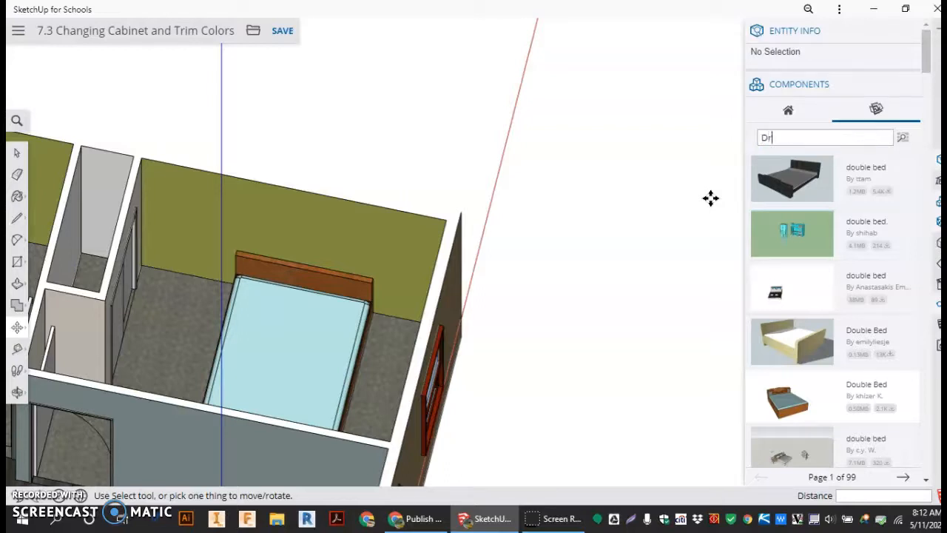
# Step: Search the component library for Dresser and place the orange chest of drawers with a lamp on top outside the house
pyautogui.press('Return')
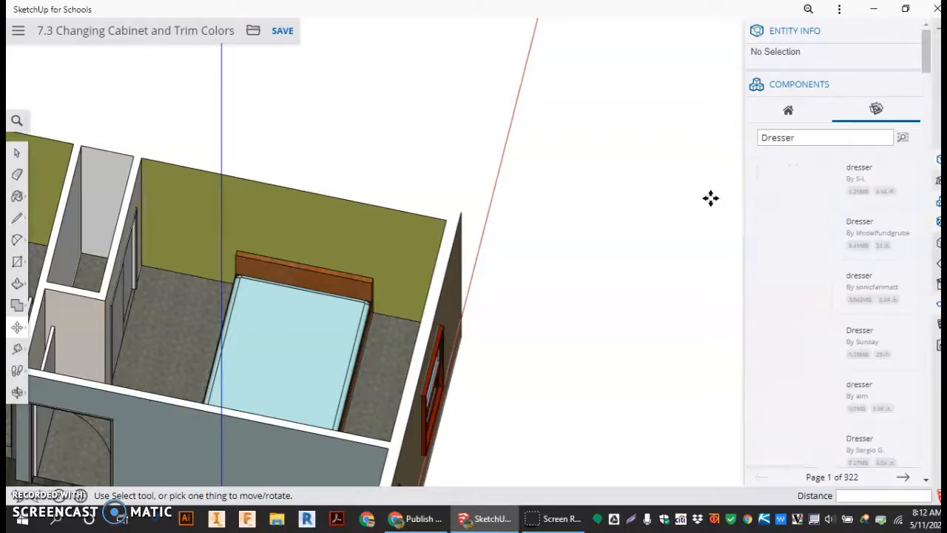
pyautogui.click(704, 207)
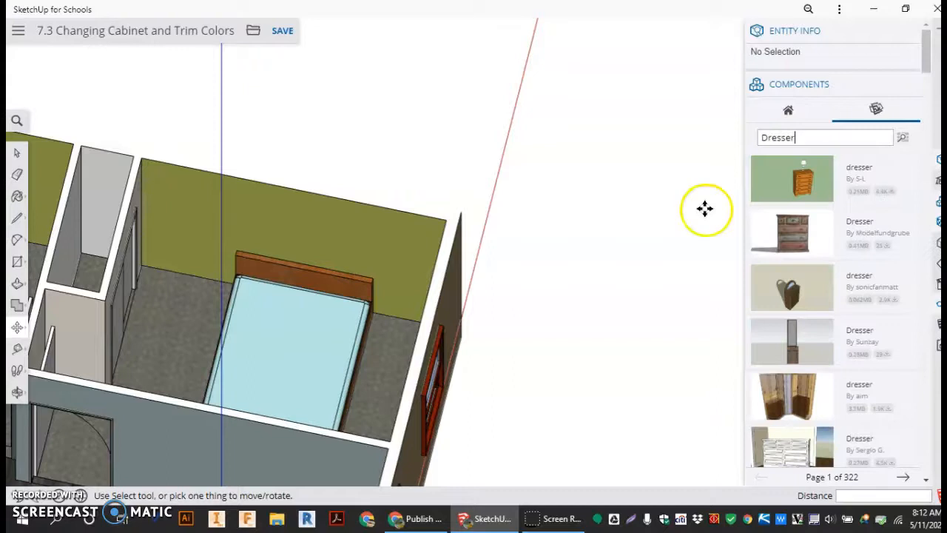
pyautogui.click(888, 212)
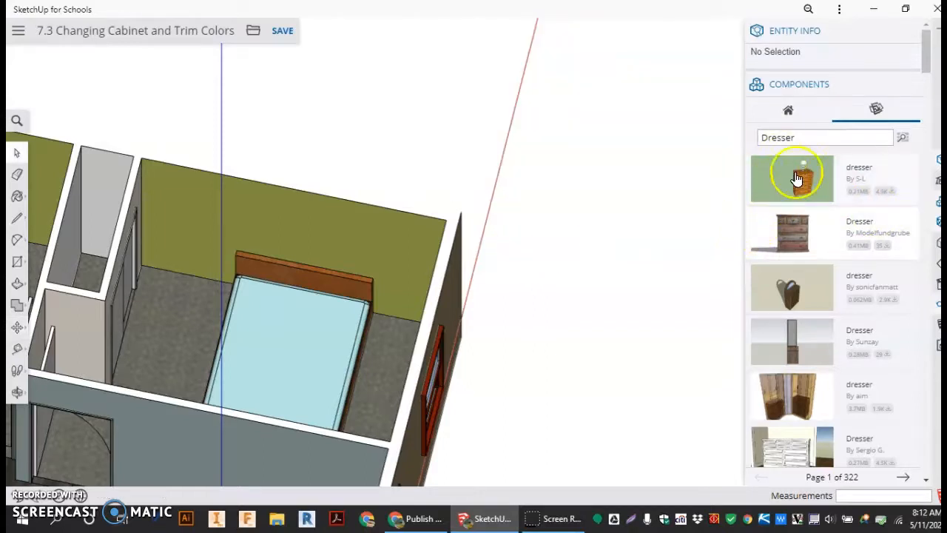
pyautogui.click(798, 179)
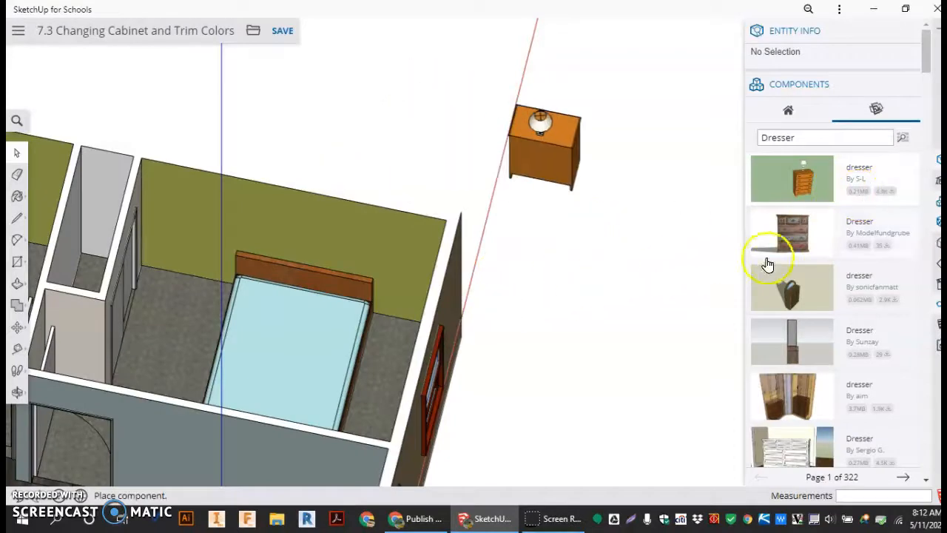
pyautogui.scroll(-4, 818, 341)
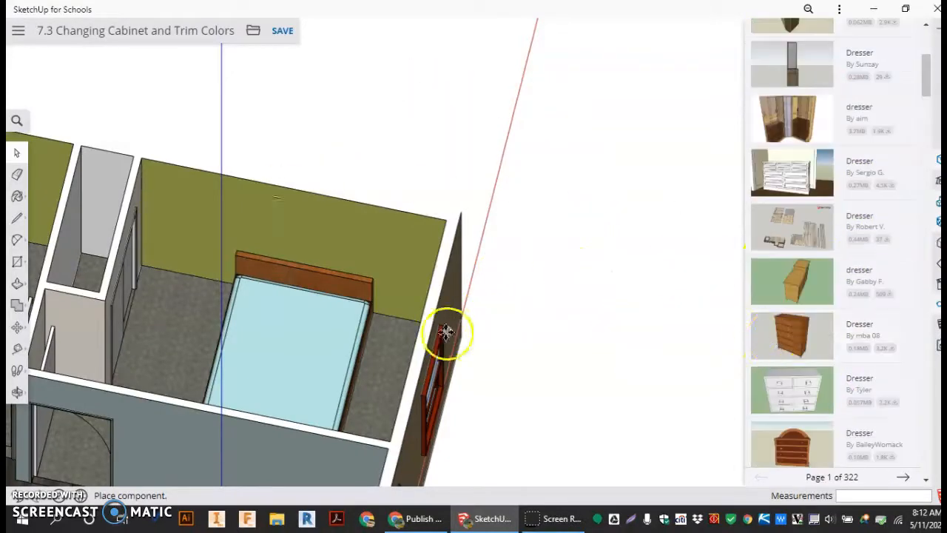
pyautogui.click(677, 337)
pyautogui.click(534, 185)
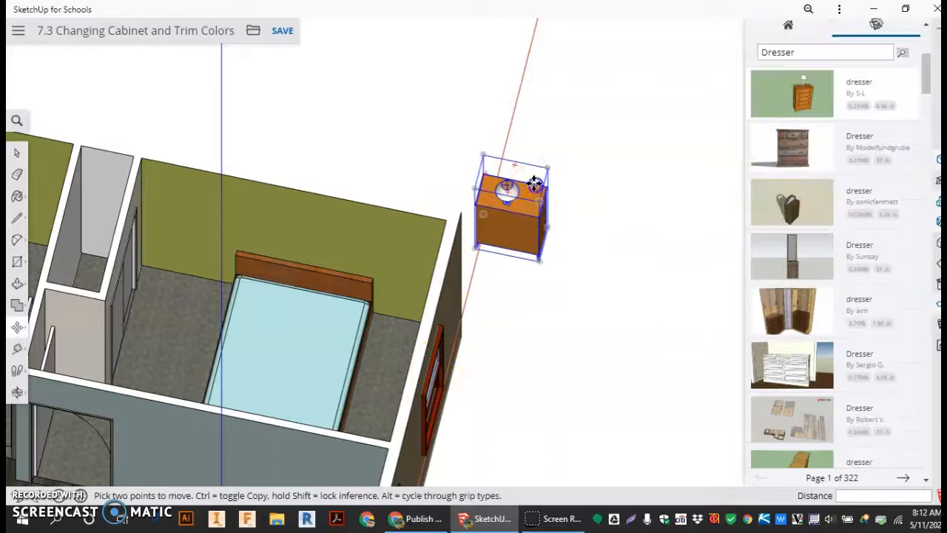
# Step: Move the dresser about 2' 1" away from the house and rotate it half a turn about its vertical axis
pyautogui.click(593, 198)
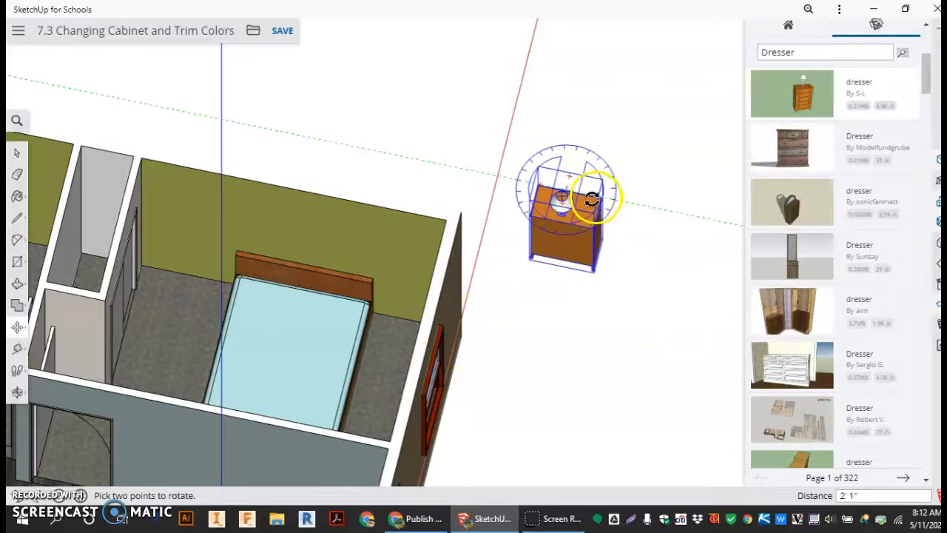
pyautogui.click(523, 186)
# Step: Move the dresser by its lower back corner into the bedroom corner, against the green wall between the bed and the window wall, and deselect it
pyautogui.scroll(10, 606, 204)
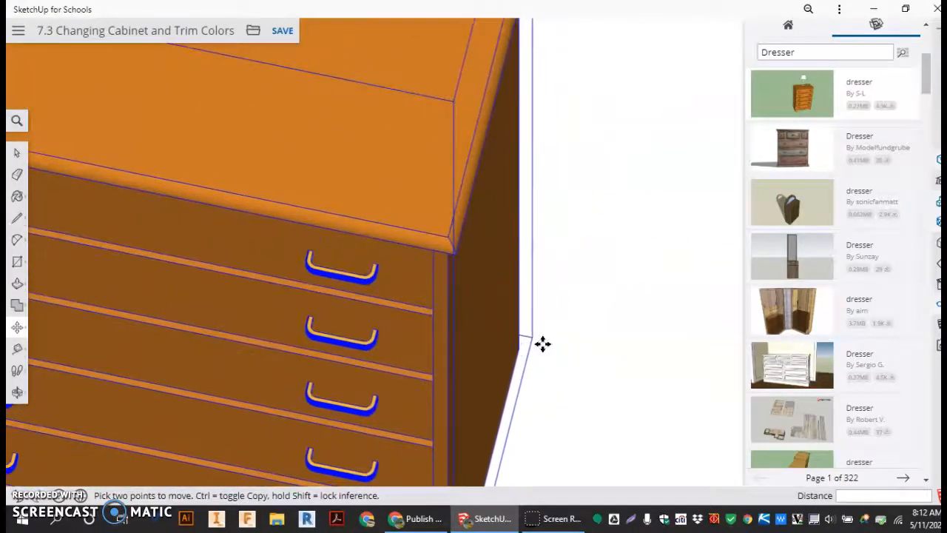
pyautogui.click(535, 337)
pyautogui.scroll(-6, 575, 317)
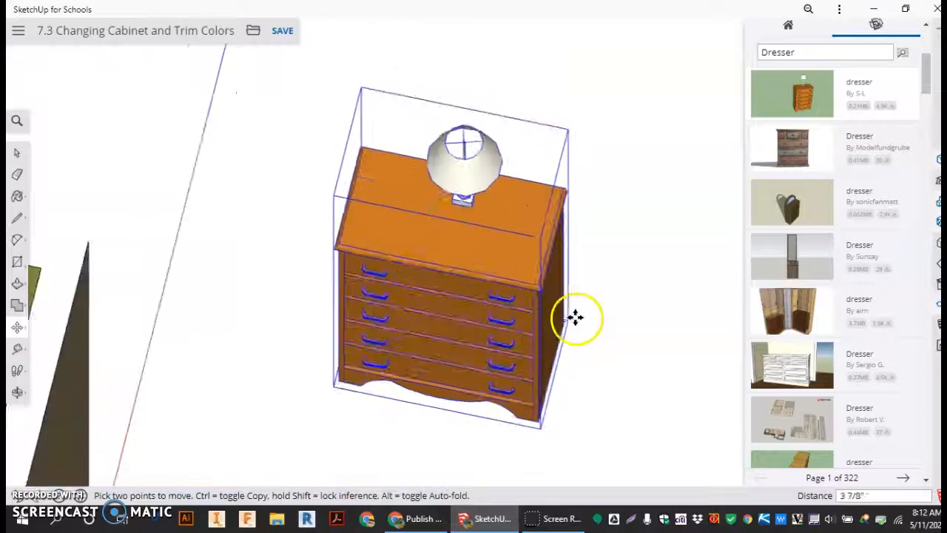
pyautogui.scroll(2, 444, 355)
pyautogui.click(255, 415)
pyautogui.scroll(3, 255, 414)
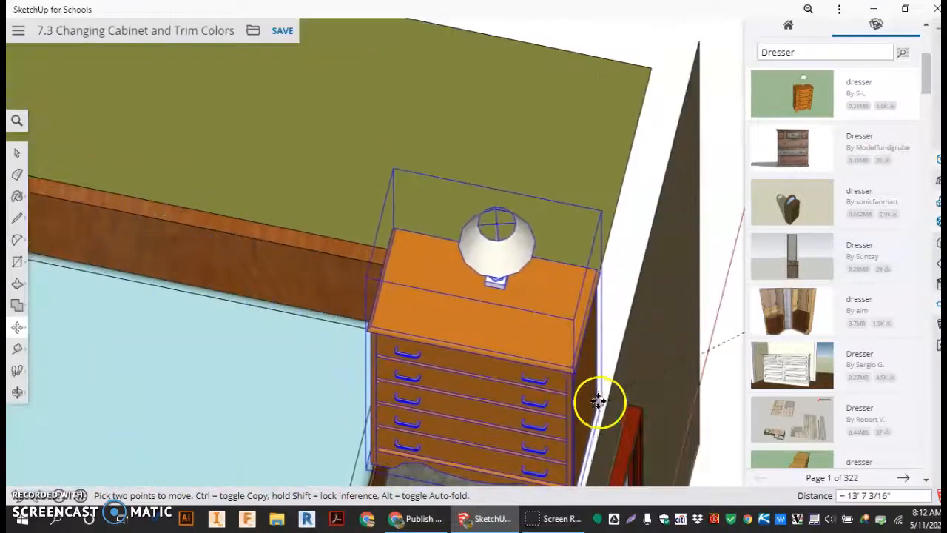
pyautogui.click(554, 393)
pyautogui.moveTo(554, 392); pyautogui.dragTo(641, 342, button='middle')
pyautogui.click(640, 342)
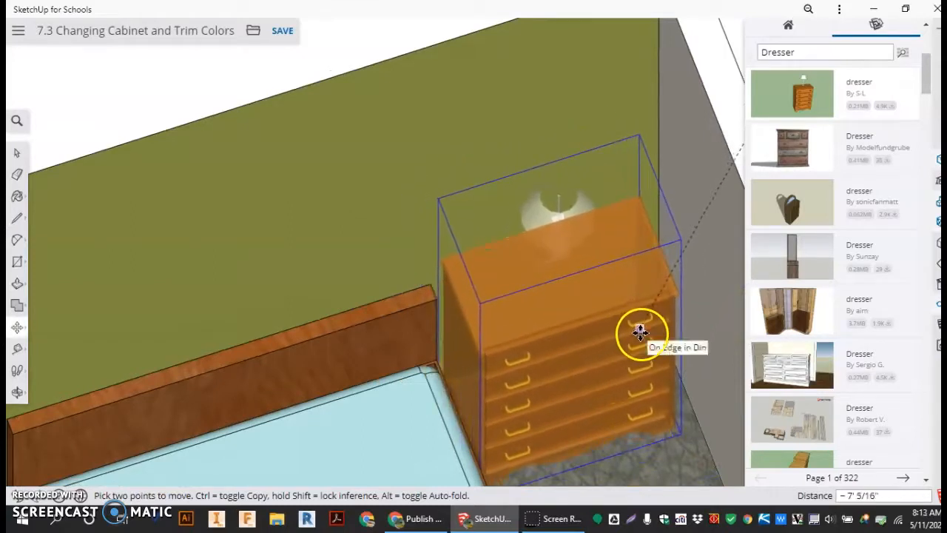
pyautogui.click(641, 331)
pyautogui.scroll(-5, 601, 227)
pyautogui.moveTo(588, 205); pyautogui.dragTo(198, 228, button='middle')
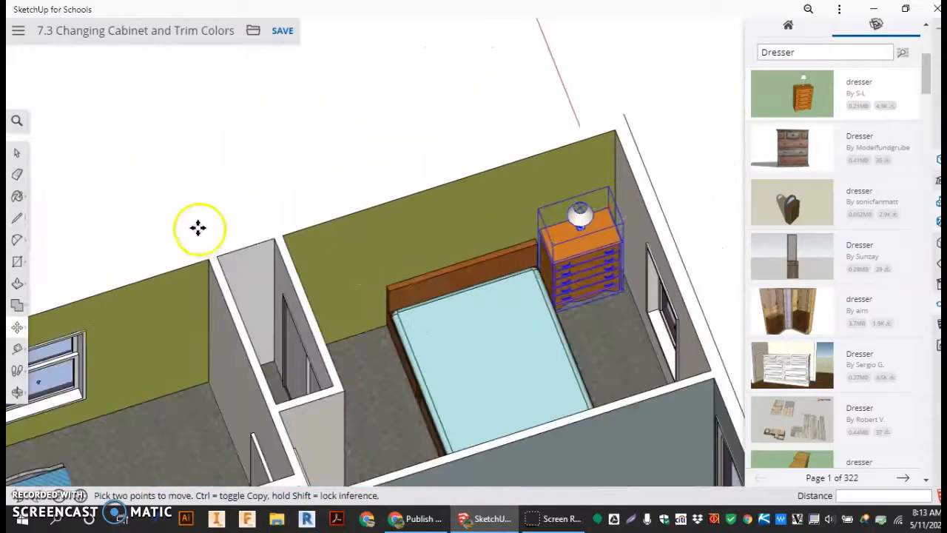
pyautogui.click(23, 159)
pyautogui.click(334, 133)
# Step: Examine how the bed and dresser fit in the bedroom from several angles
pyautogui.moveTo(343, 169); pyautogui.dragTo(281, 288, button='middle')
pyautogui.scroll(-2, 285, 280)
pyautogui.scroll(4, 288, 270)
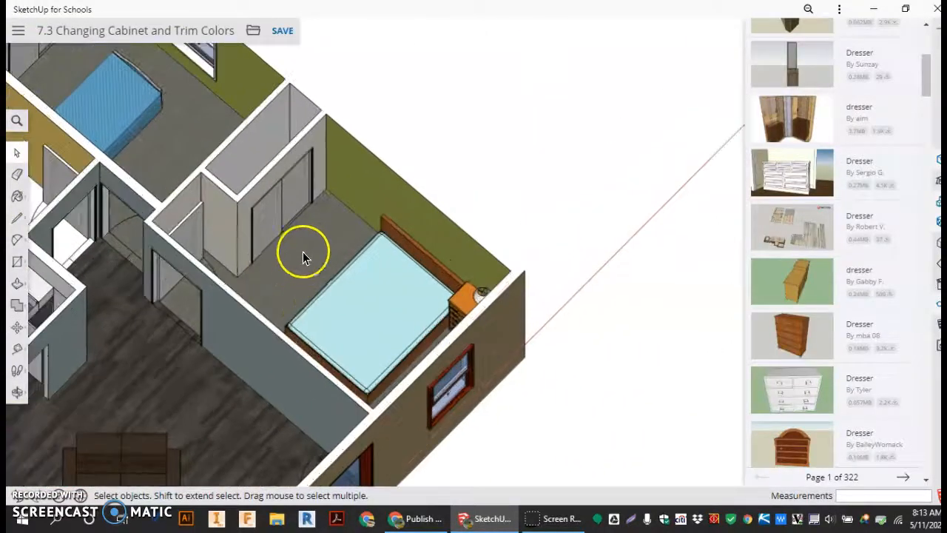
pyautogui.moveTo(340, 258); pyautogui.dragTo(590, 249, button='middle')
pyautogui.moveTo(492, 330); pyautogui.dragTo(651, 296, button='middle')
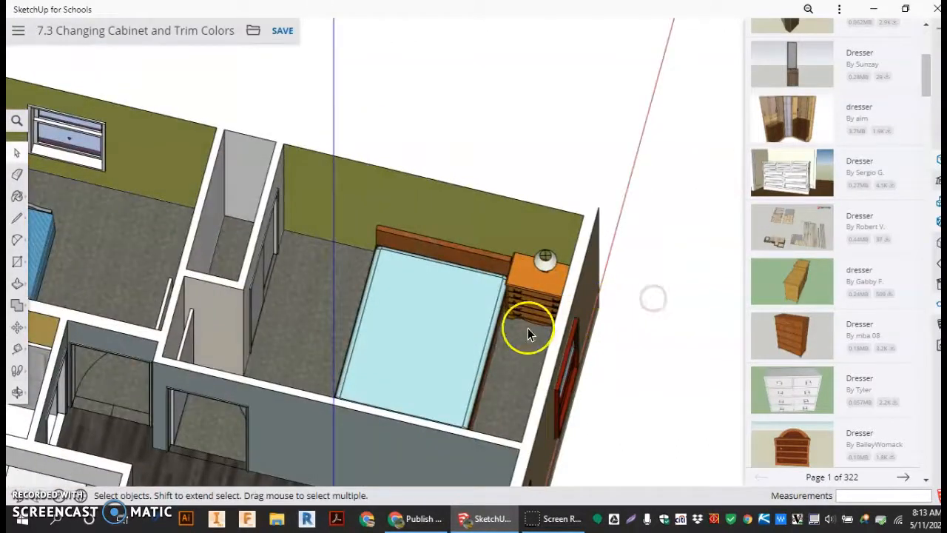
pyautogui.scroll(-4, 332, 237)
pyautogui.scroll(-3, 348, 248)
pyautogui.scroll(6, 295, 259)
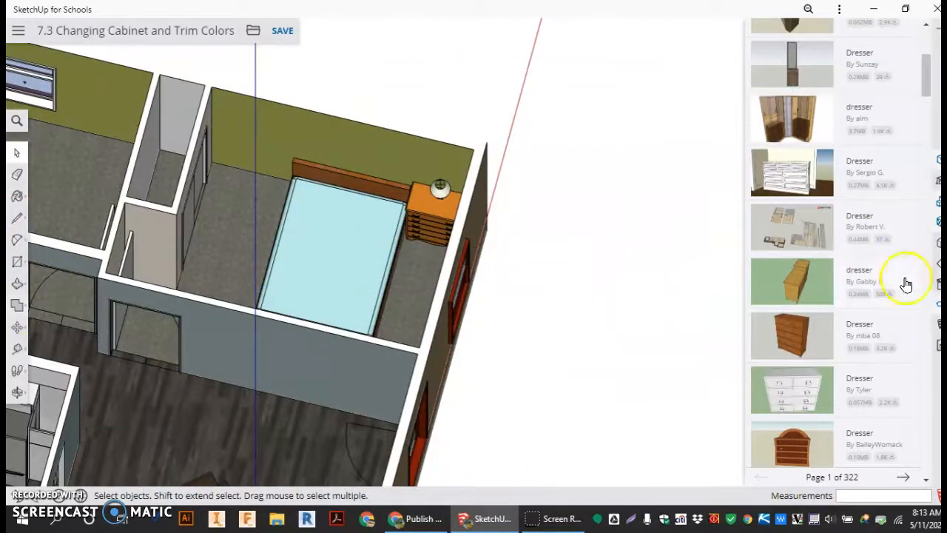
# Step: Place the reddish-brown five-drawer dresser outside the house and hide it
pyautogui.click(793, 356)
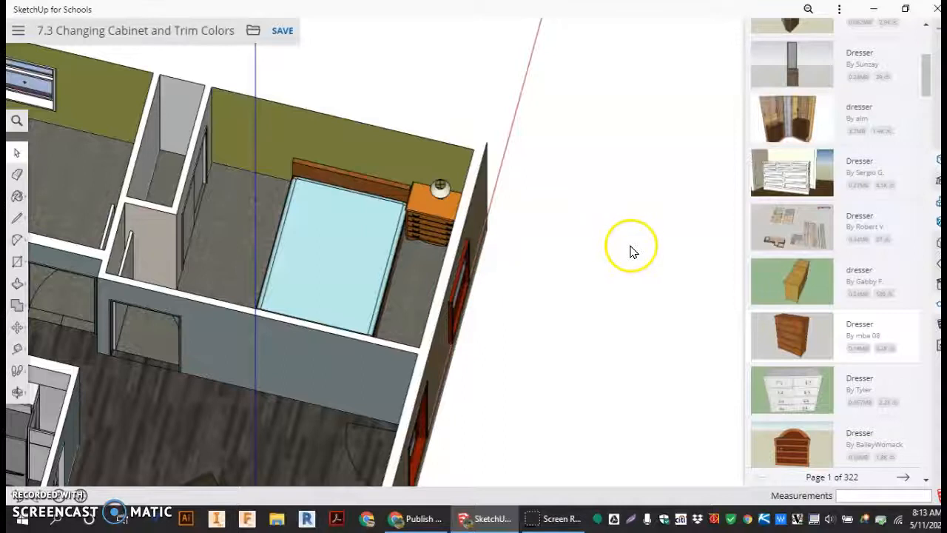
pyautogui.click(634, 182)
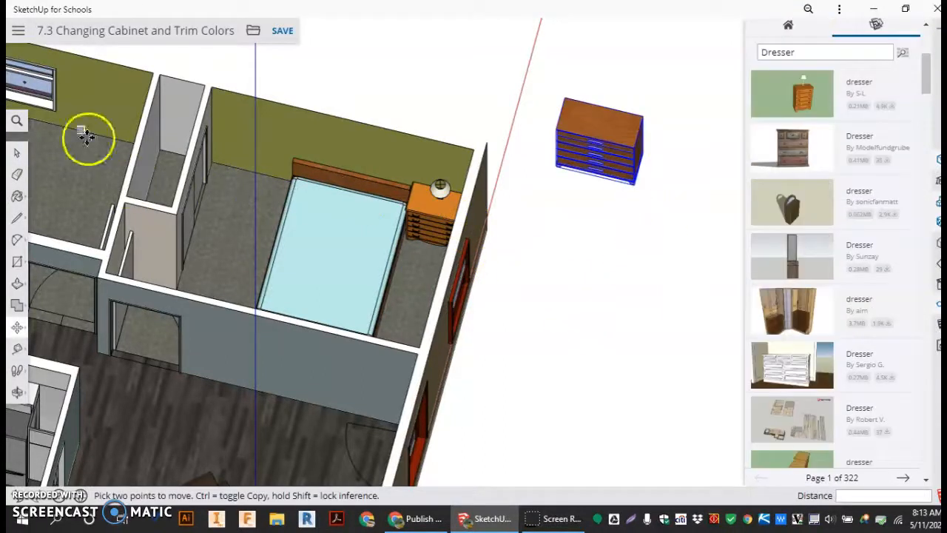
pyautogui.press('space')
pyautogui.rightClick(600, 105)
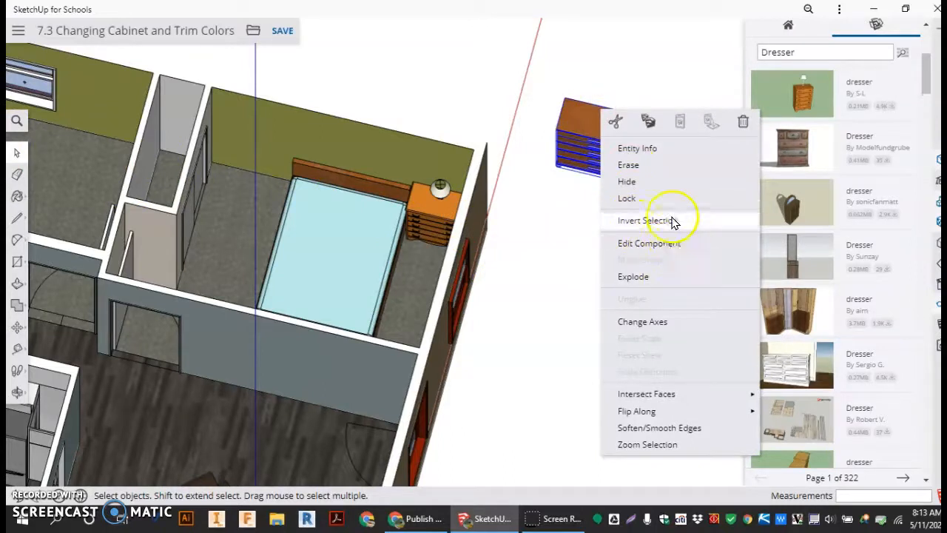
pyautogui.click(673, 192)
pyautogui.scroll(-3, 873, 337)
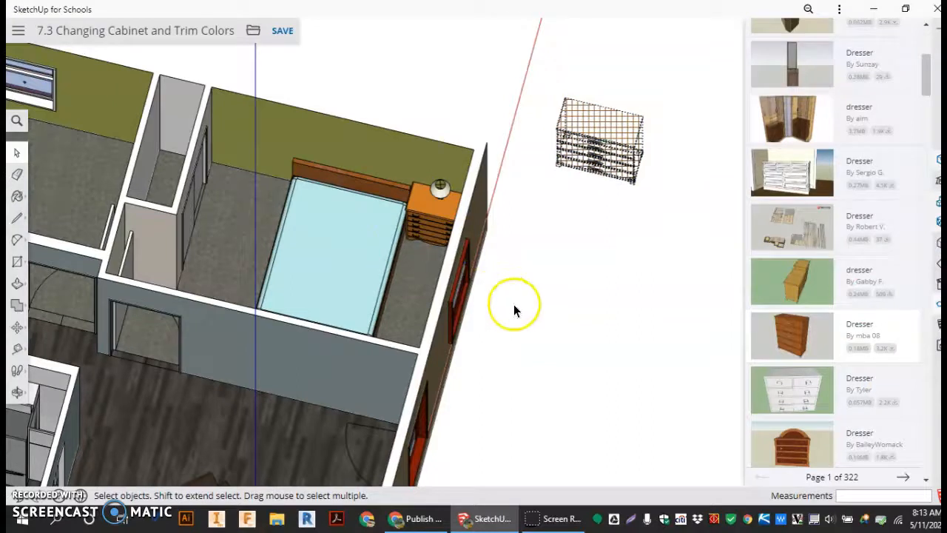
pyautogui.scroll(-3, 490, 370)
pyautogui.moveTo(491, 370); pyautogui.dragTo(620, 292, button='middle')
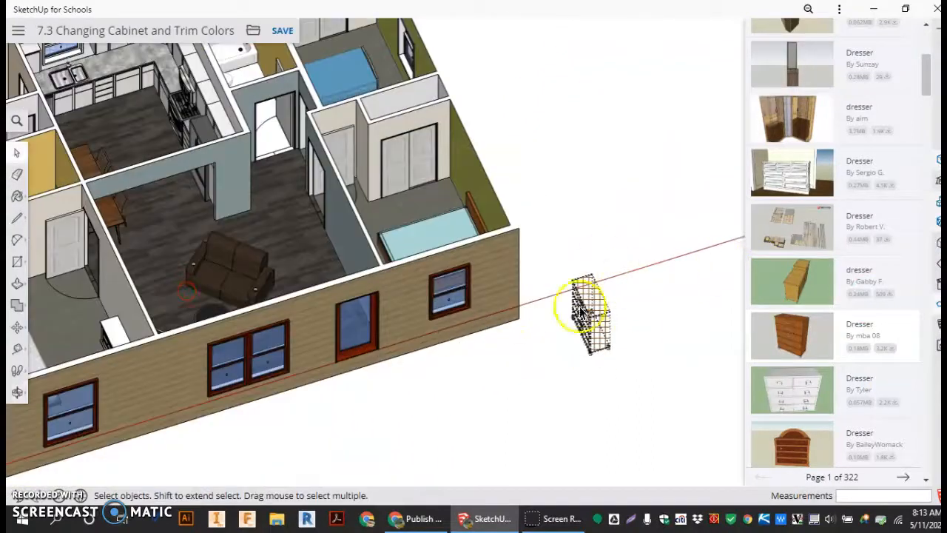
# Step: Toggle the display of hidden objects off and on twice, and delete the hidden dresser outside the house
pyautogui.click(937, 306)
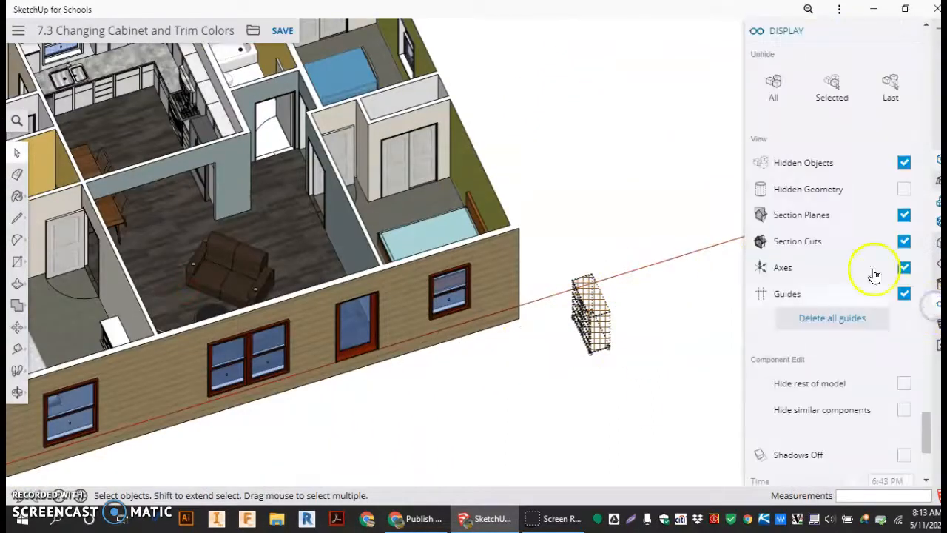
pyautogui.click(903, 162)
pyautogui.click(903, 162)
pyautogui.click(904, 162)
pyautogui.click(904, 162)
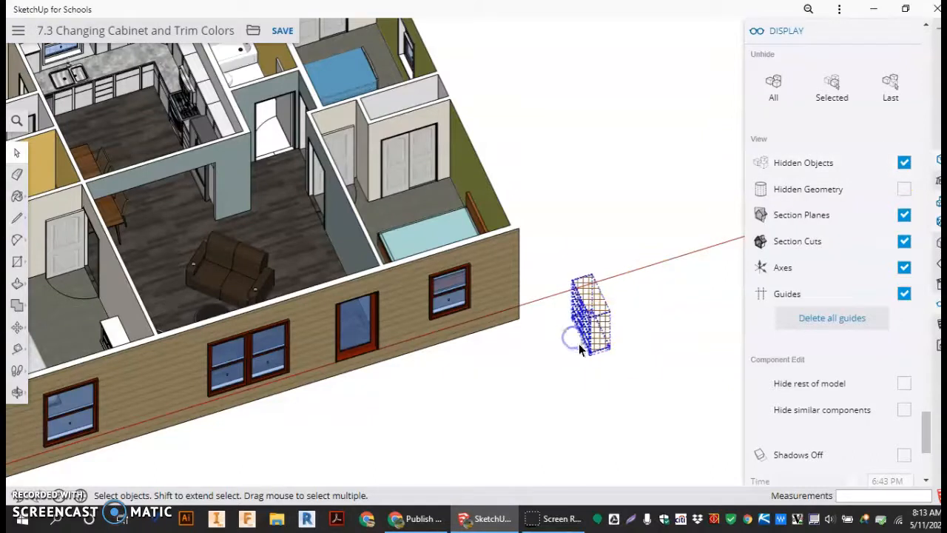
pyautogui.press('Delete')
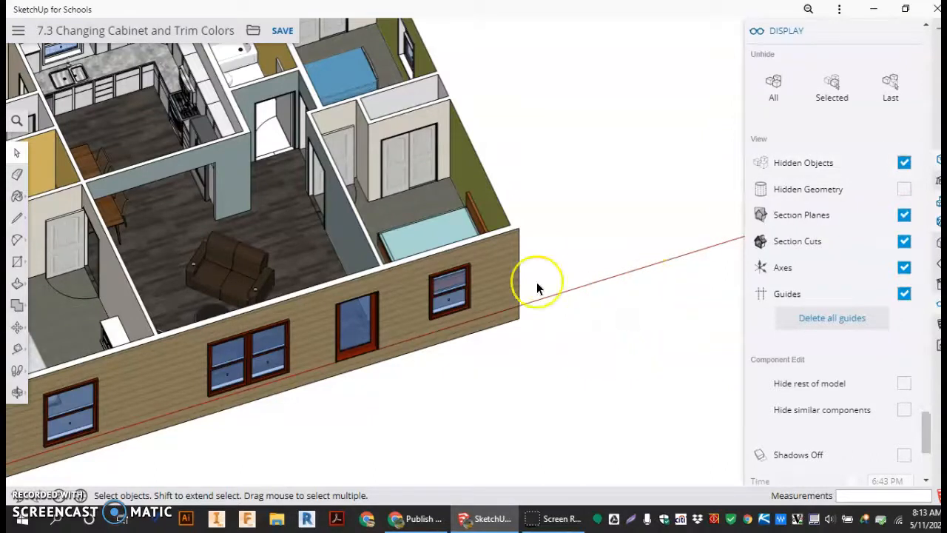
# Step: Examine the furnished rooms of the whole house from several sides
pyautogui.scroll(-5, 520, 276)
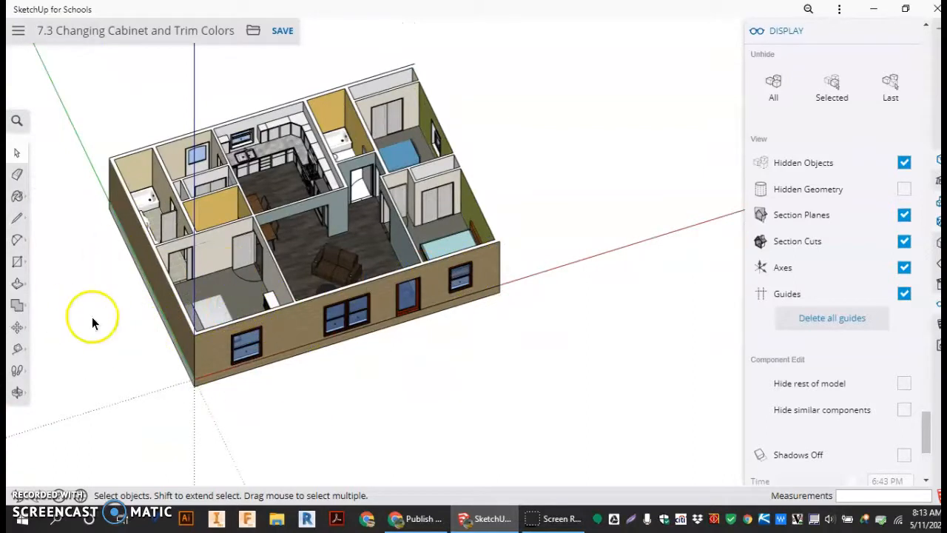
pyautogui.moveTo(599, 225); pyautogui.dragTo(389, 344, button='middle')
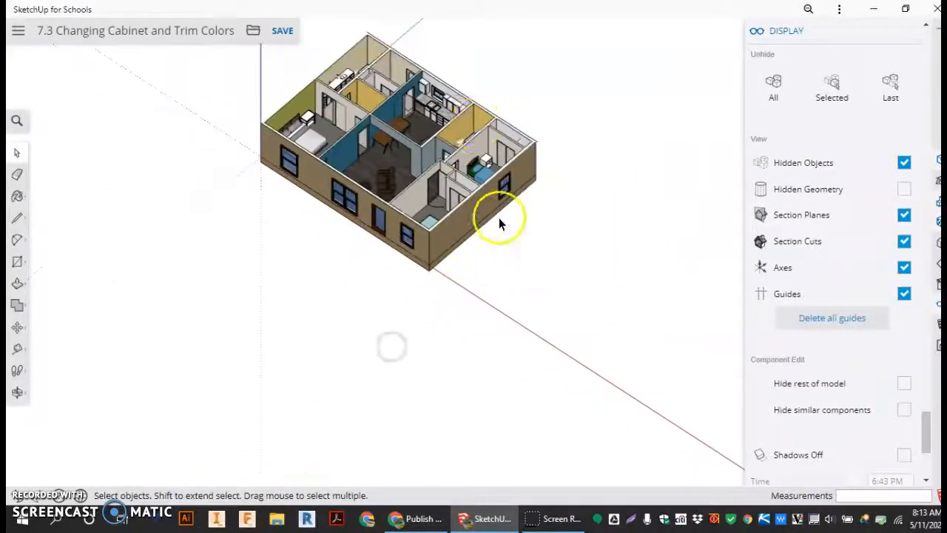
pyautogui.scroll(5, 467, 129)
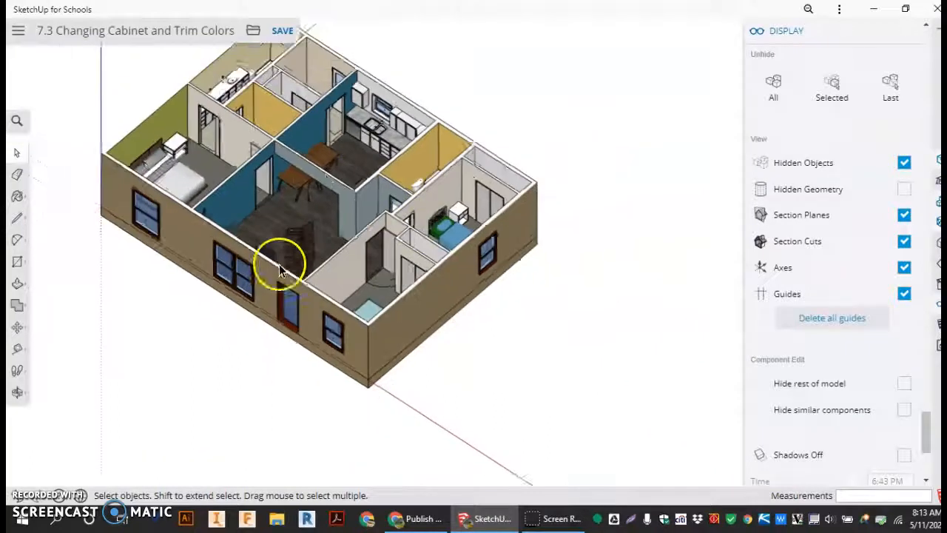
pyautogui.scroll(3, 301, 124)
pyautogui.moveTo(312, 194); pyautogui.dragTo(347, 304, button='middle')
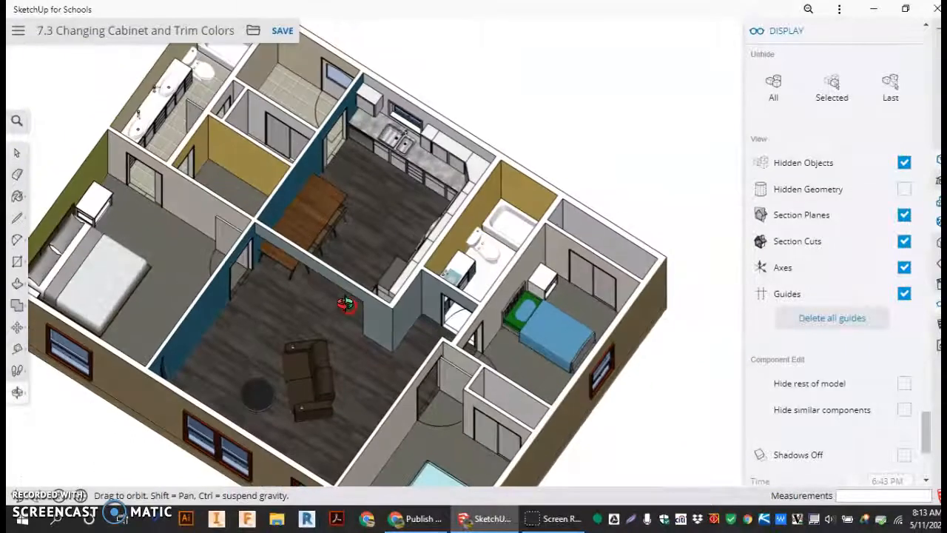
pyautogui.scroll(-1, 275, 249)
pyautogui.moveTo(360, 401); pyautogui.dragTo(313, 402, button='middle')
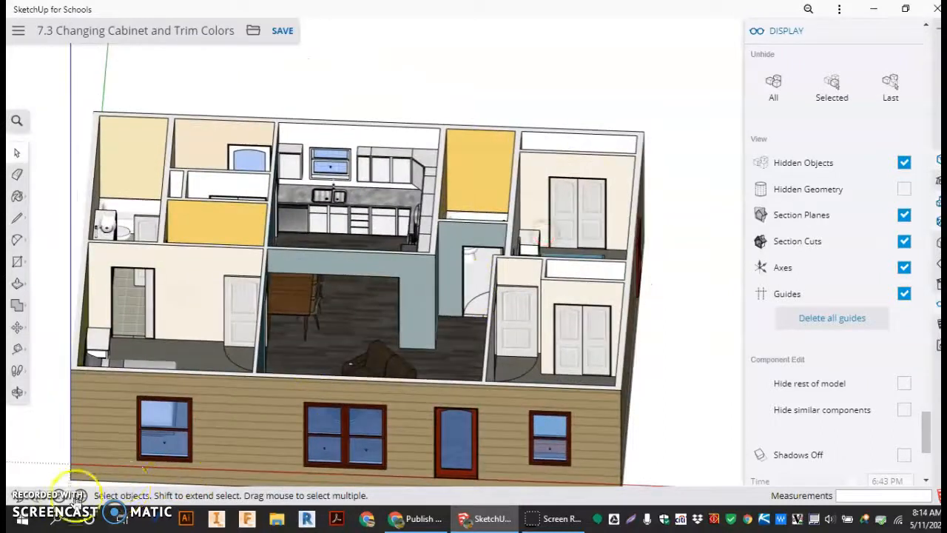